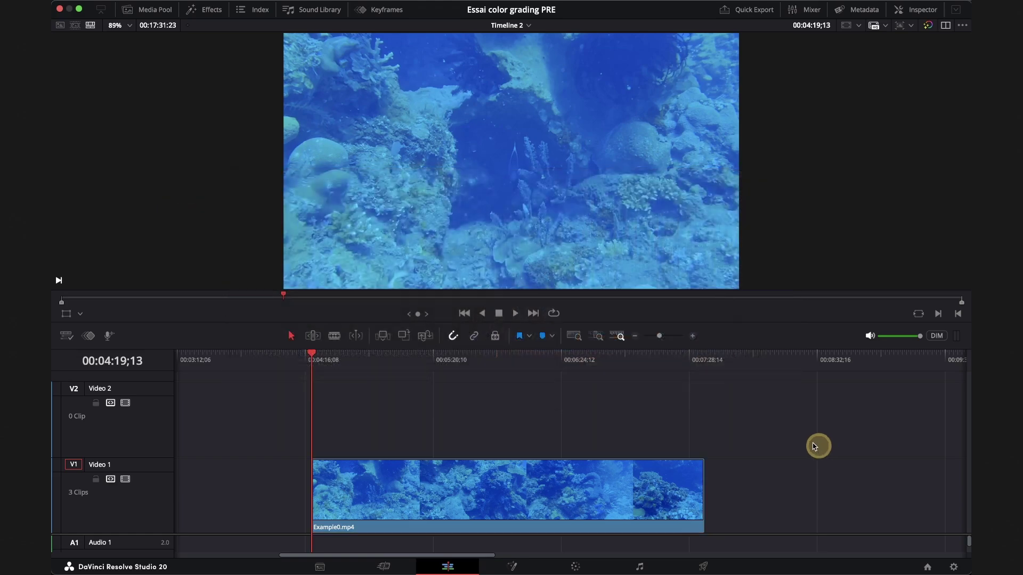
Play and skip through the underwater clip to preview it, then return to the start.
key(space)
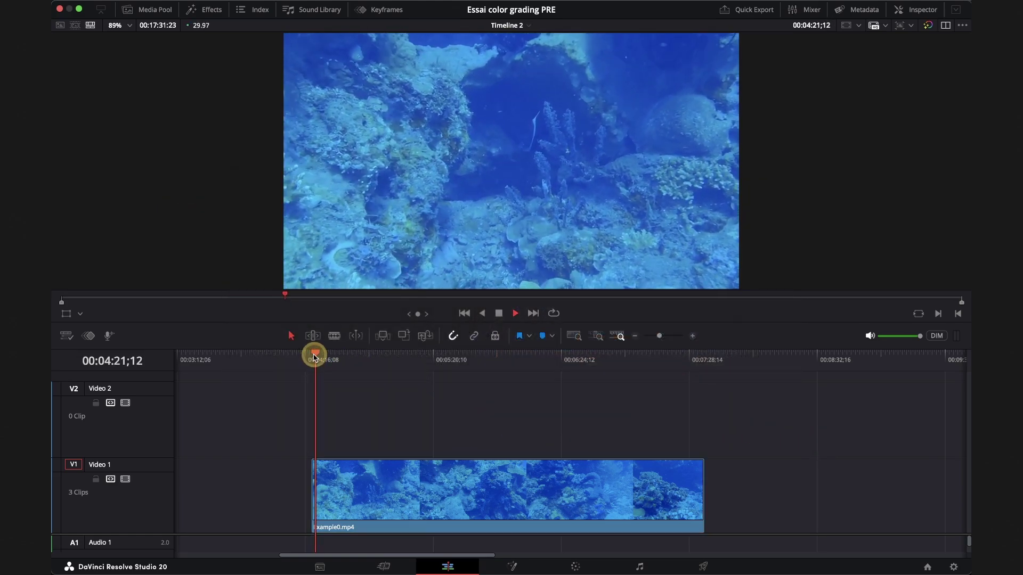
click(366, 356)
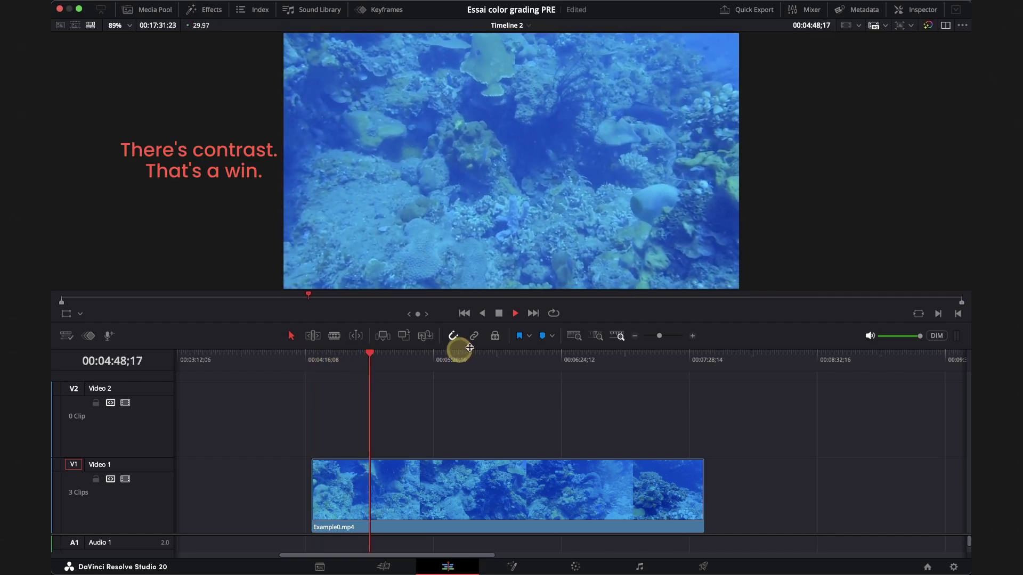
click(487, 355)
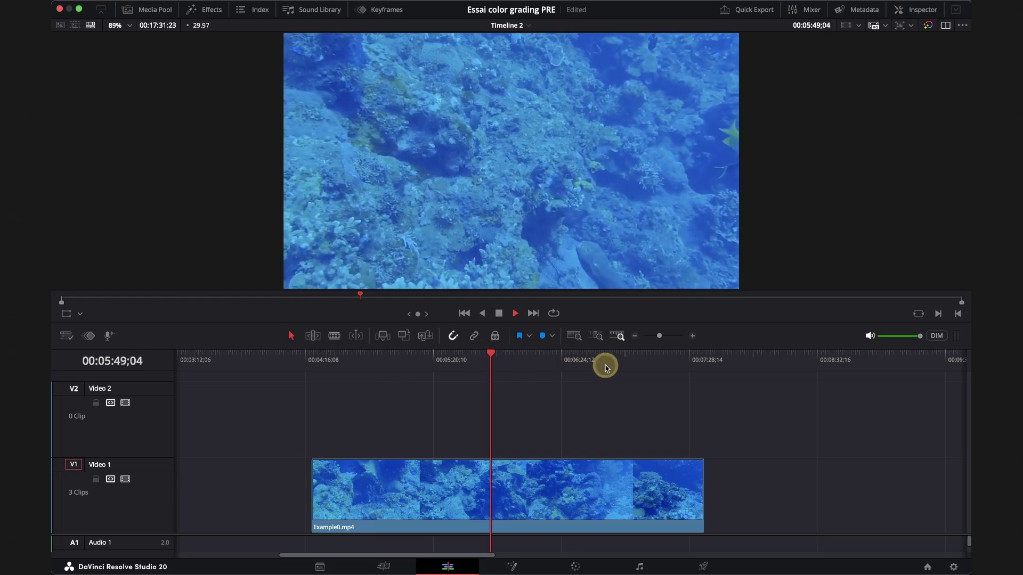
click(620, 356)
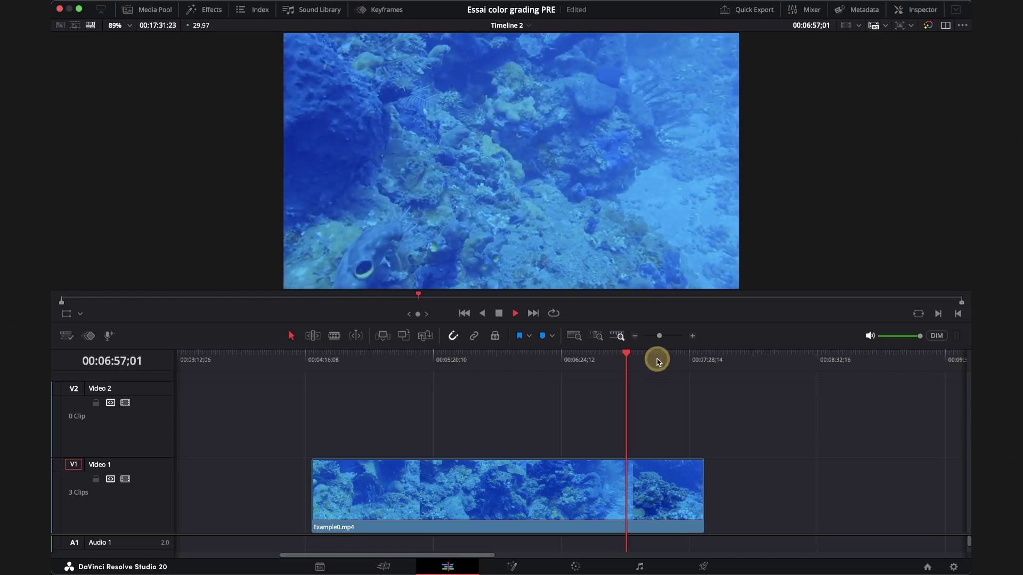
click(658, 357)
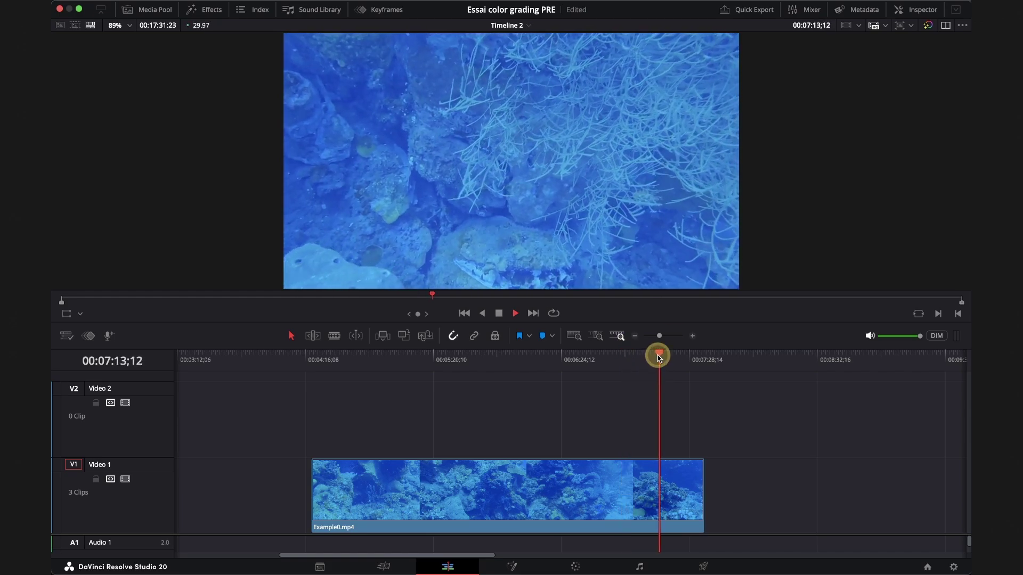
key(space)
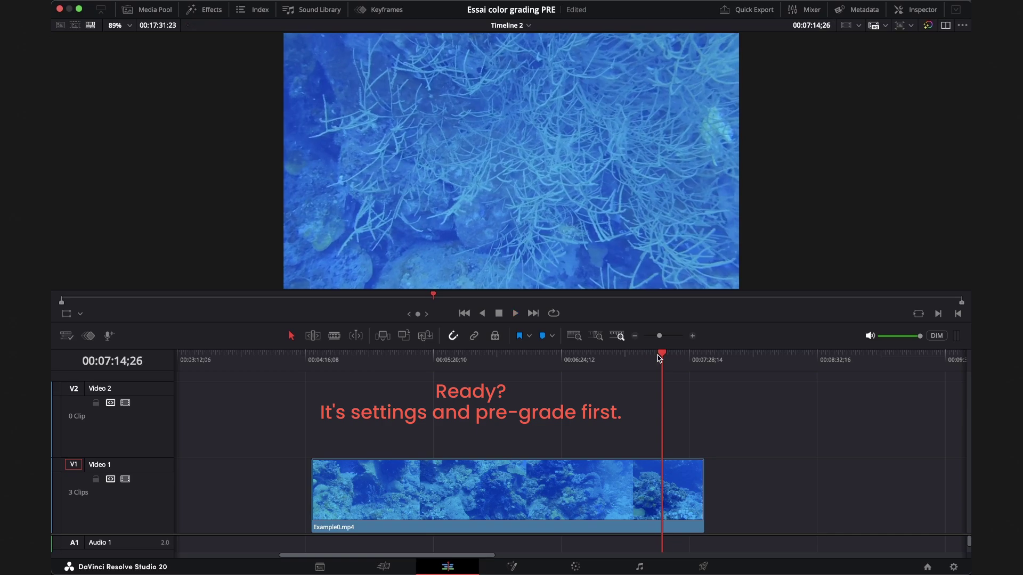
drag(313, 357, 313, 357)
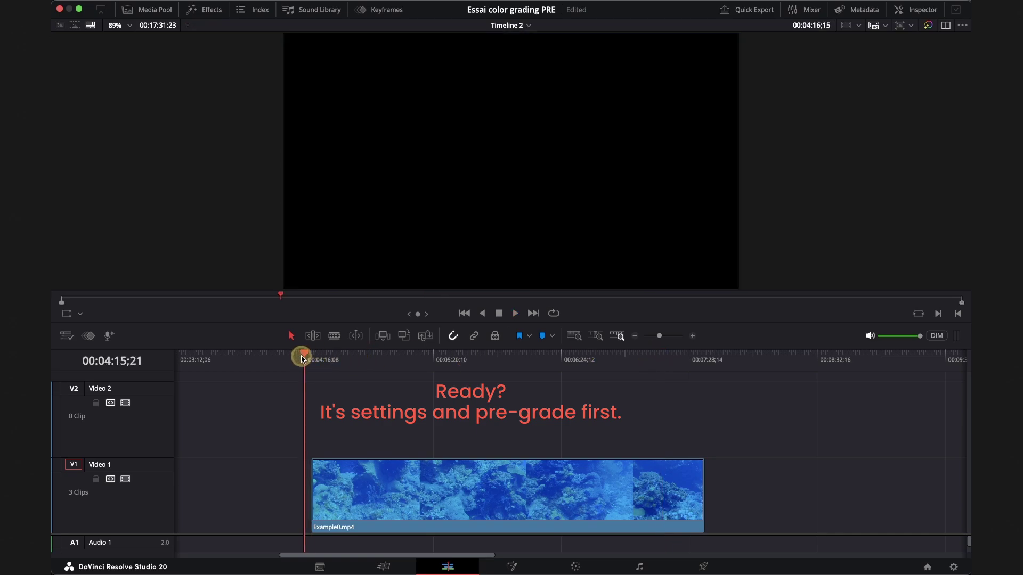
click(399, 391)
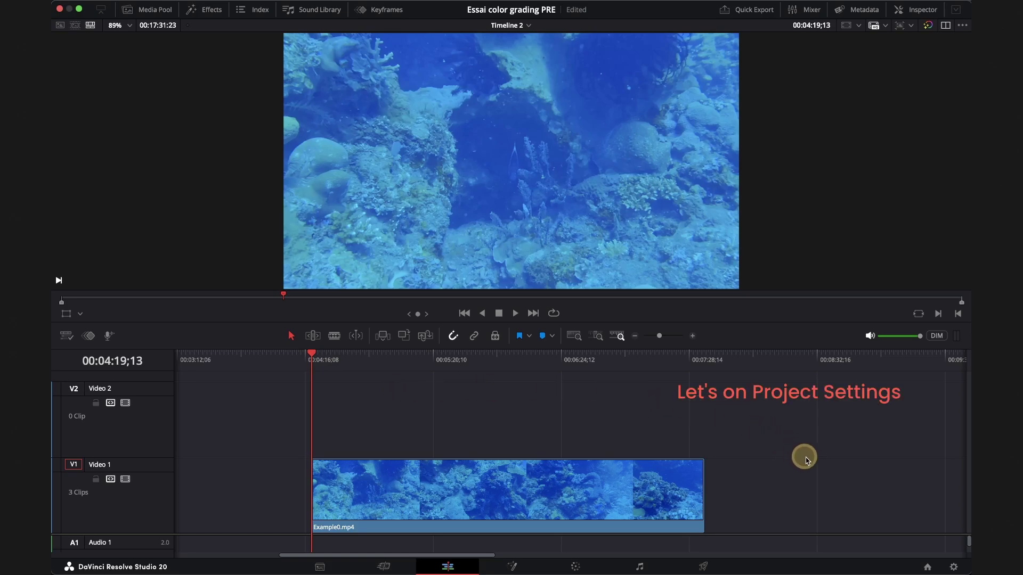
Set colour science to DaVinci YRGB Color Managed, Automatic off, separate colour space and gamma on.
click(958, 563)
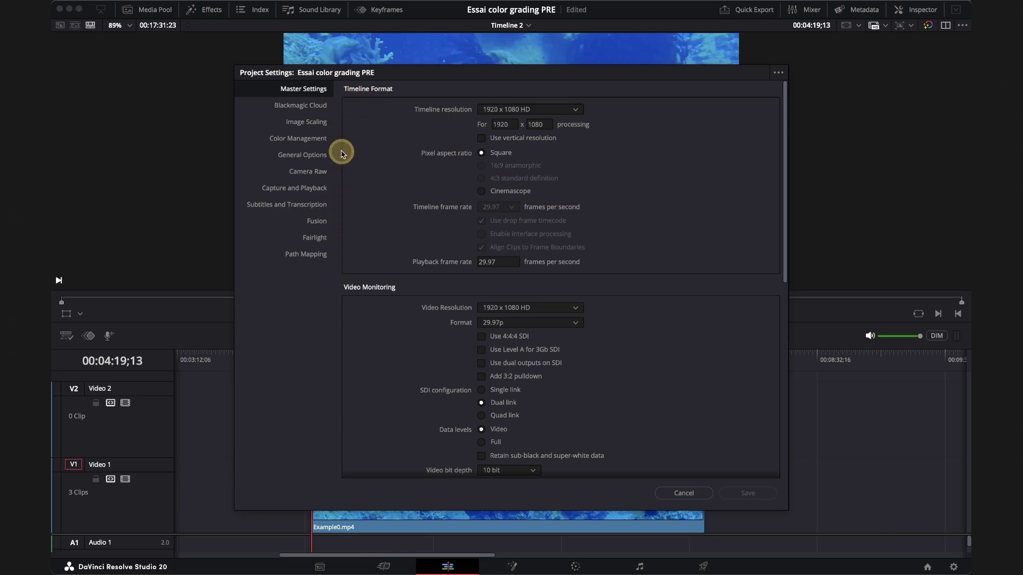
click(318, 142)
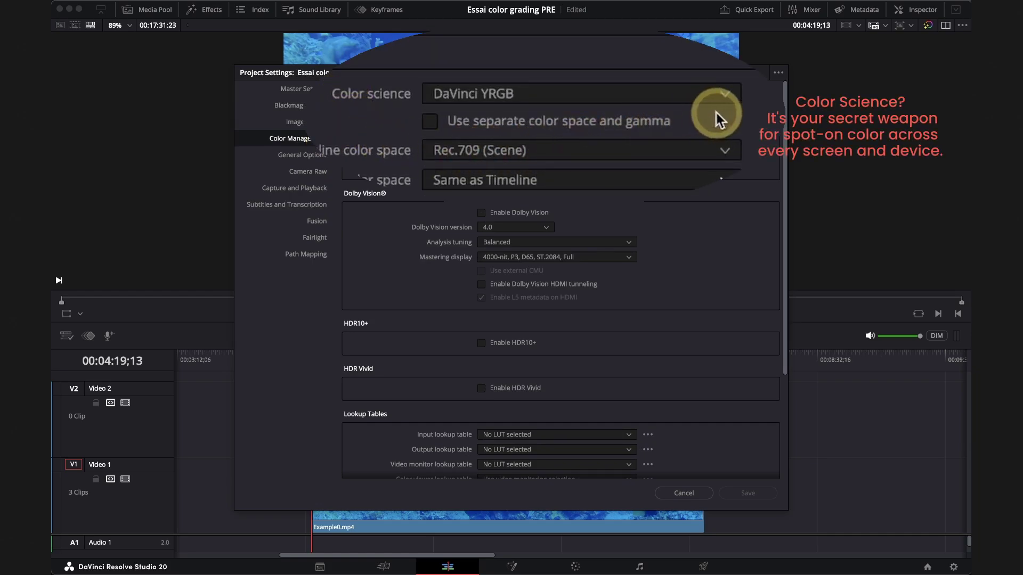
click(726, 98)
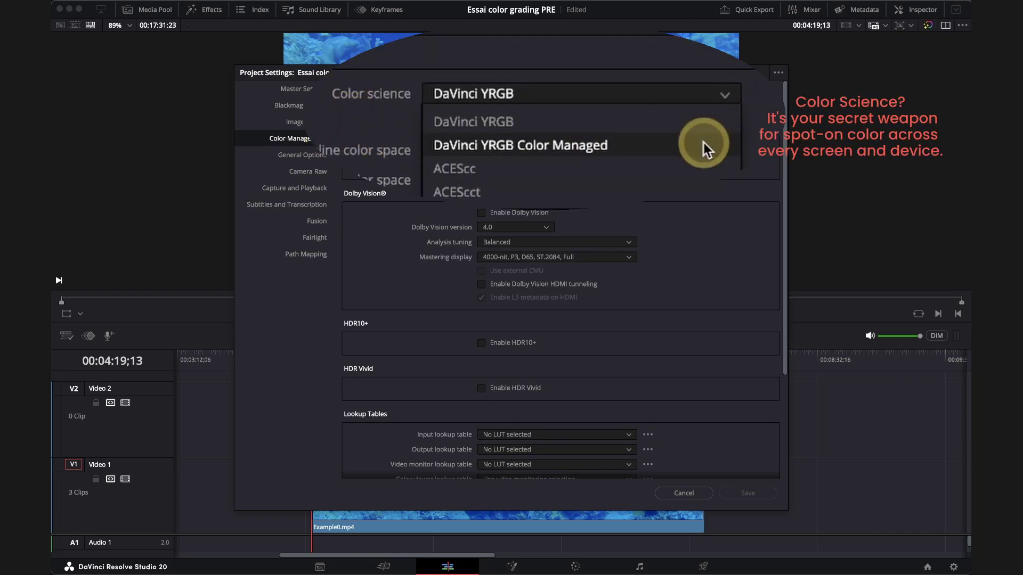
click(612, 130)
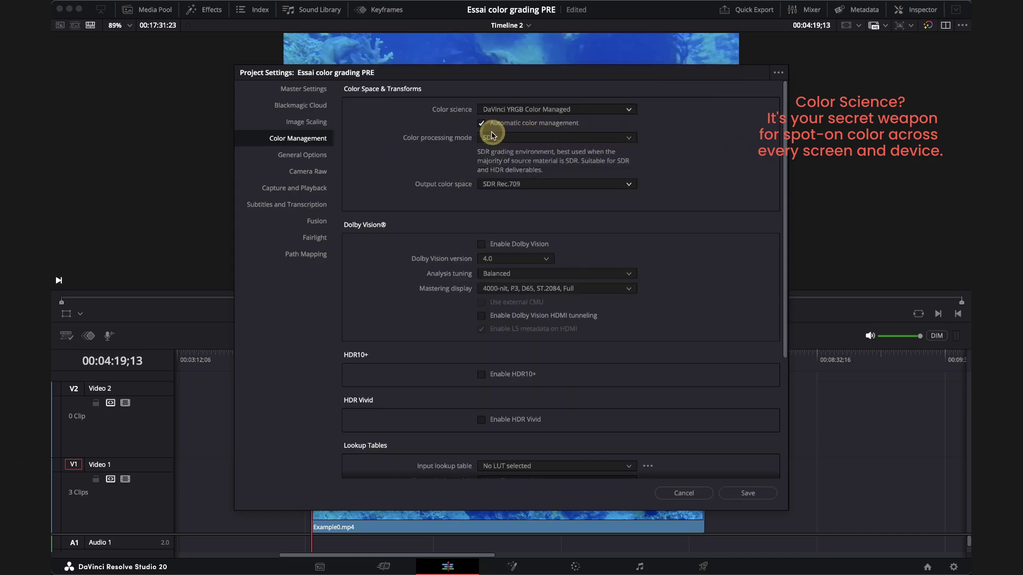
click(484, 126)
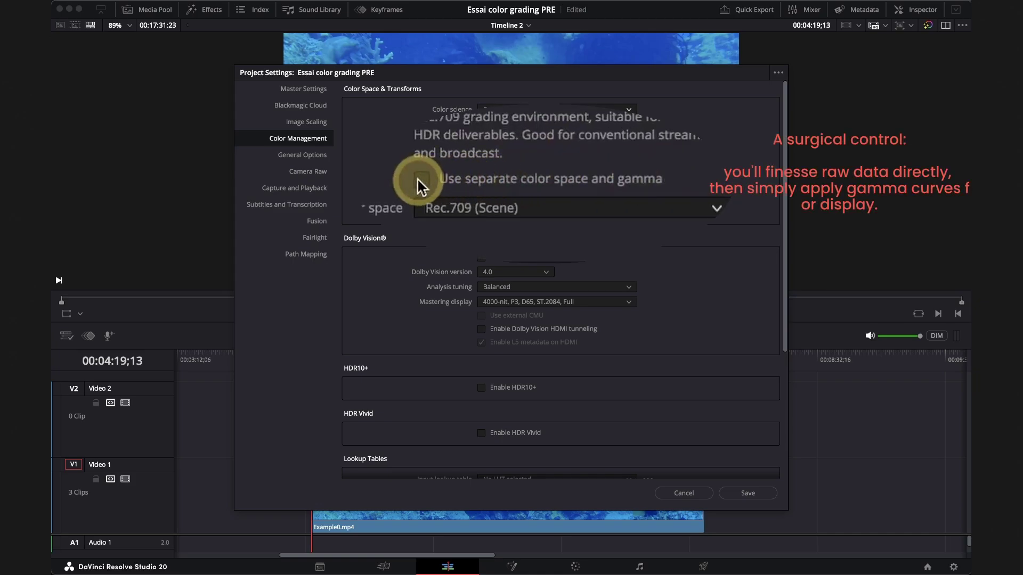
click(421, 181)
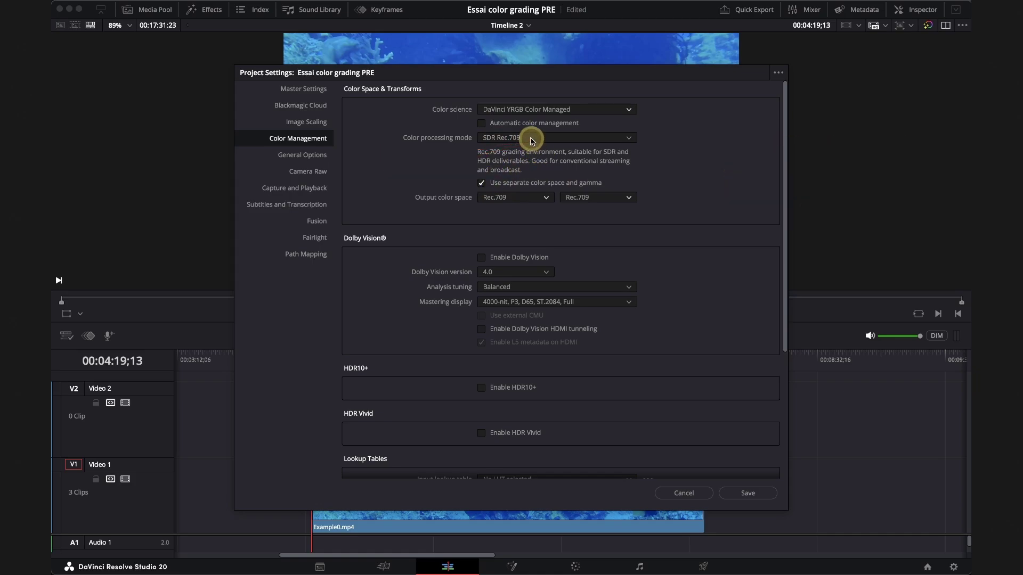
Keep SDR Rec.709 processing and Rec.709 output, set output gamma to Gamma 2.4, and save.
click(532, 138)
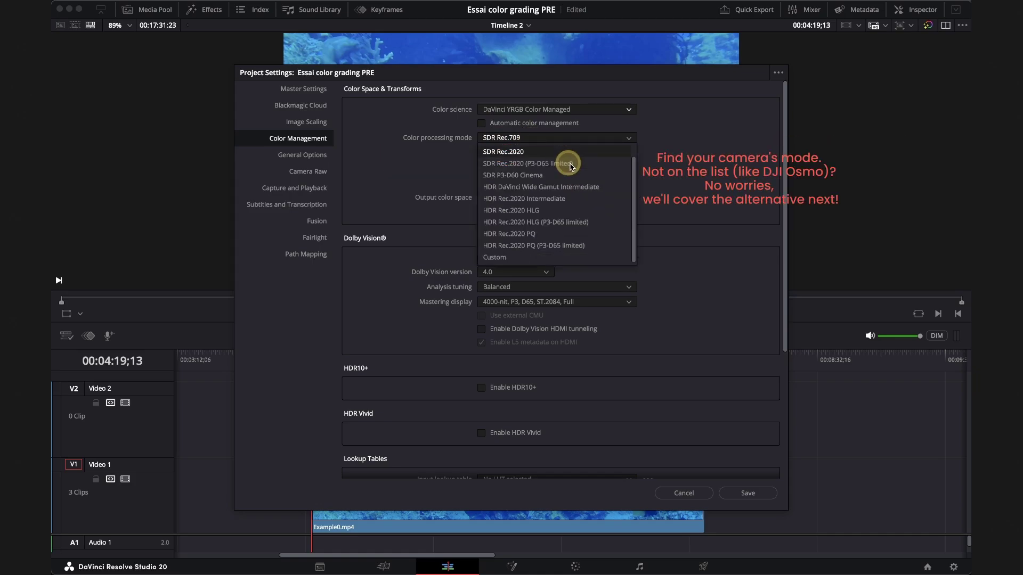
click(556, 154)
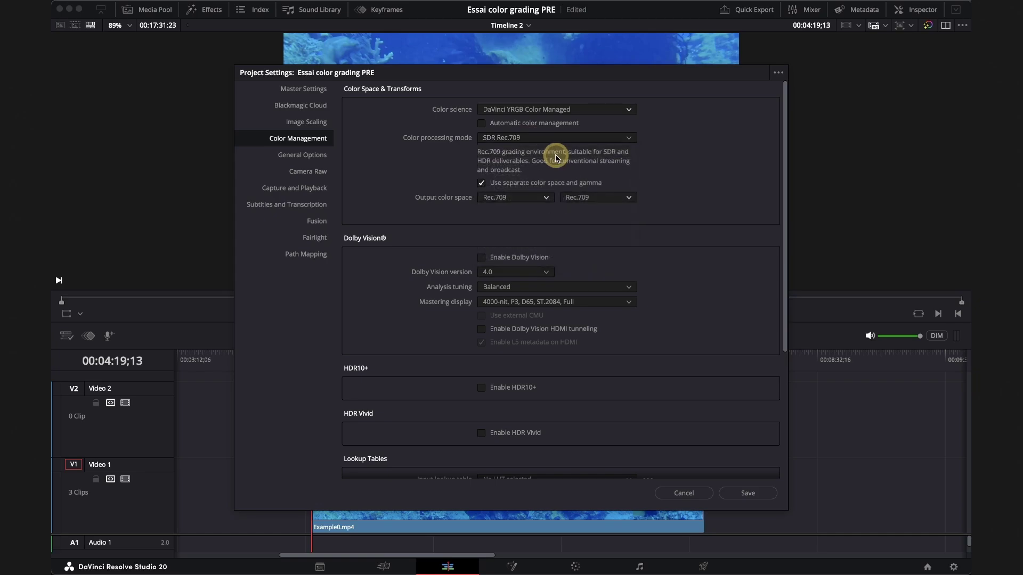
click(543, 198)
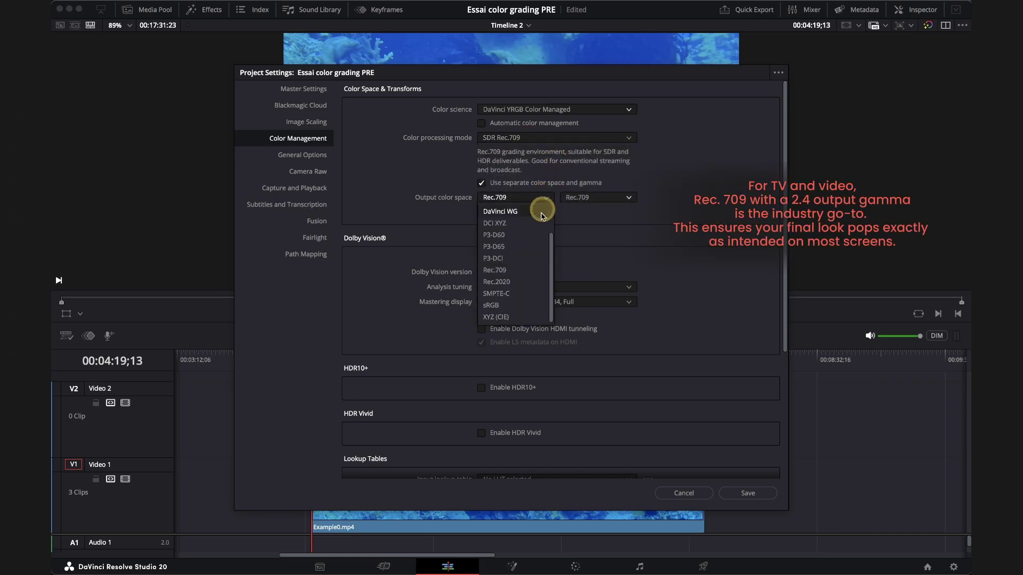
scroll(524, 252, up, 3)
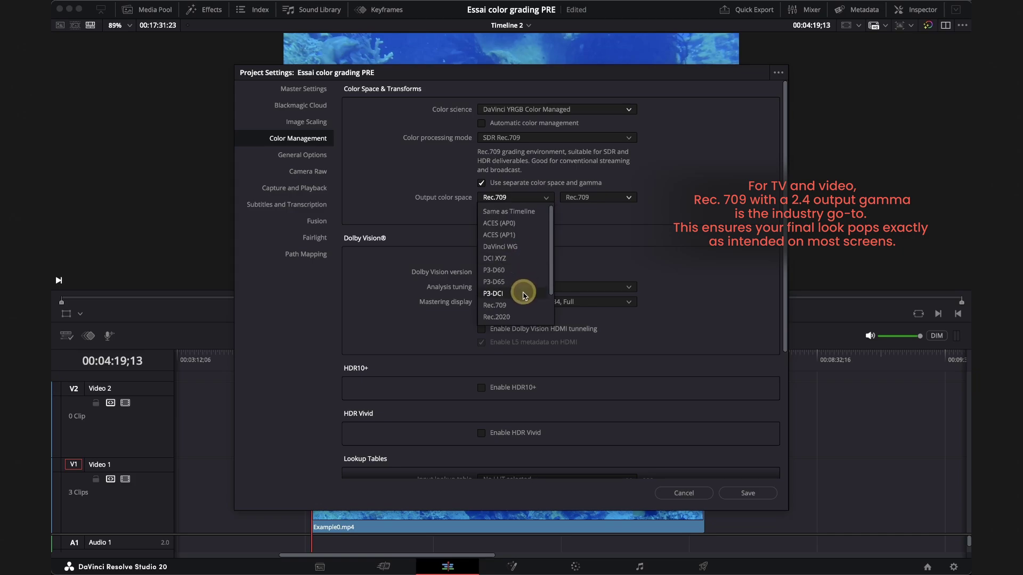
click(521, 304)
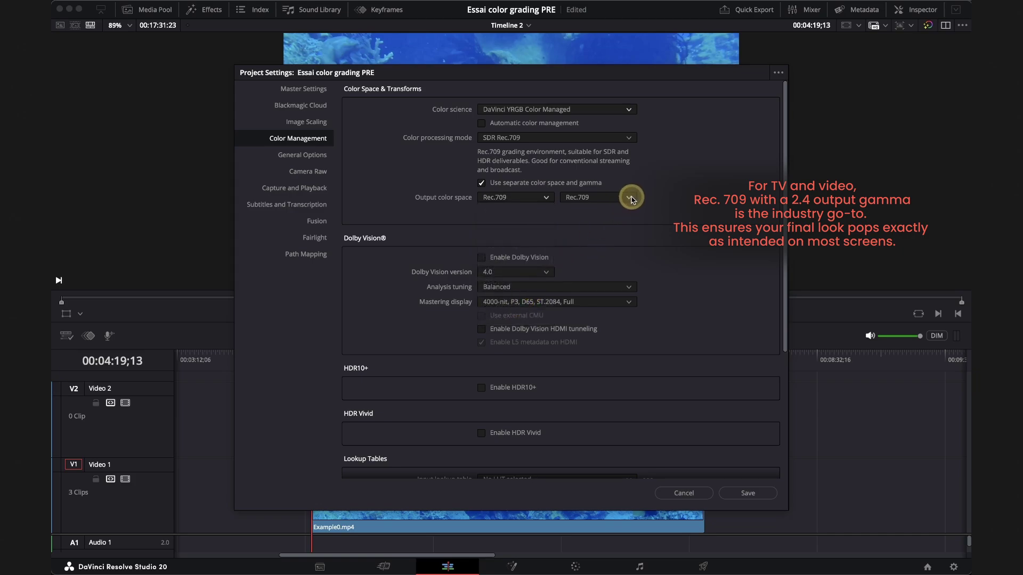
click(631, 198)
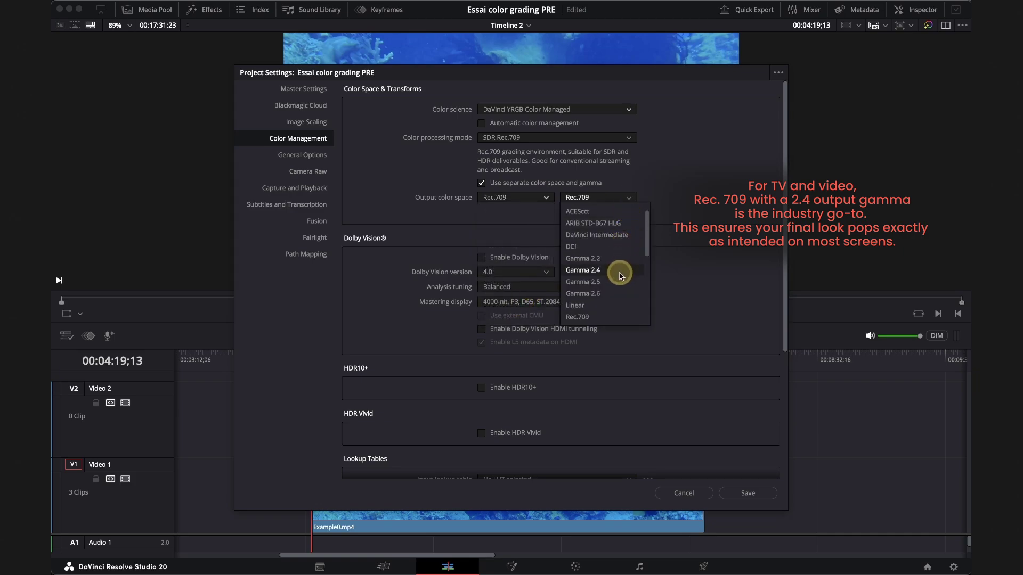
click(621, 273)
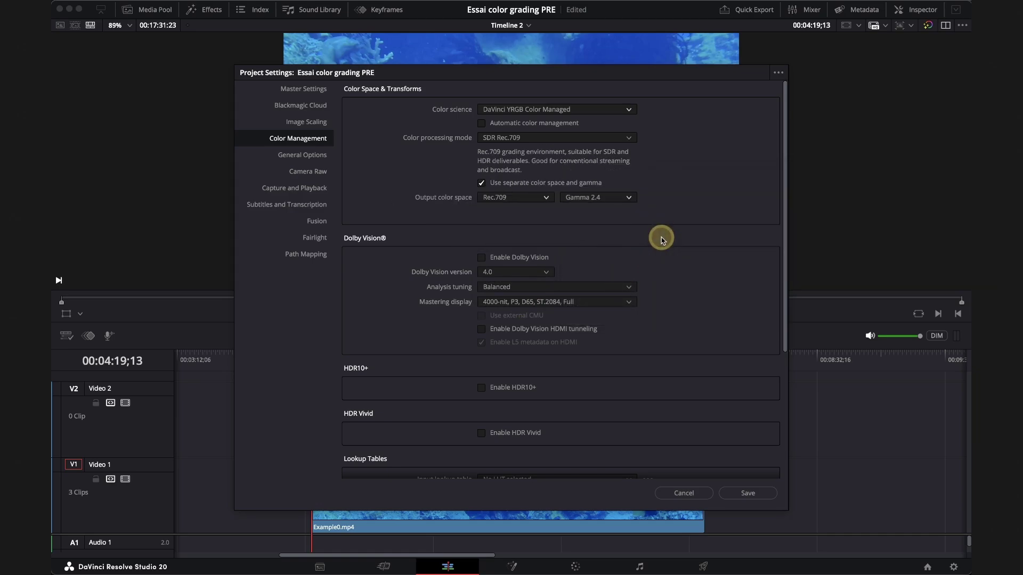
click(750, 498)
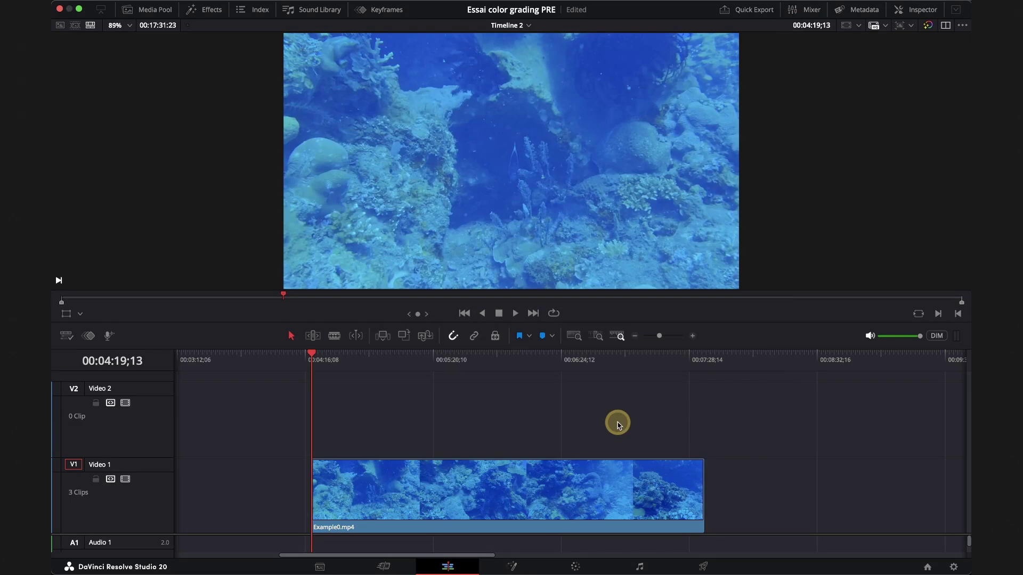
On the Color page, label the first corrector node 01 'IN'.
click(575, 566)
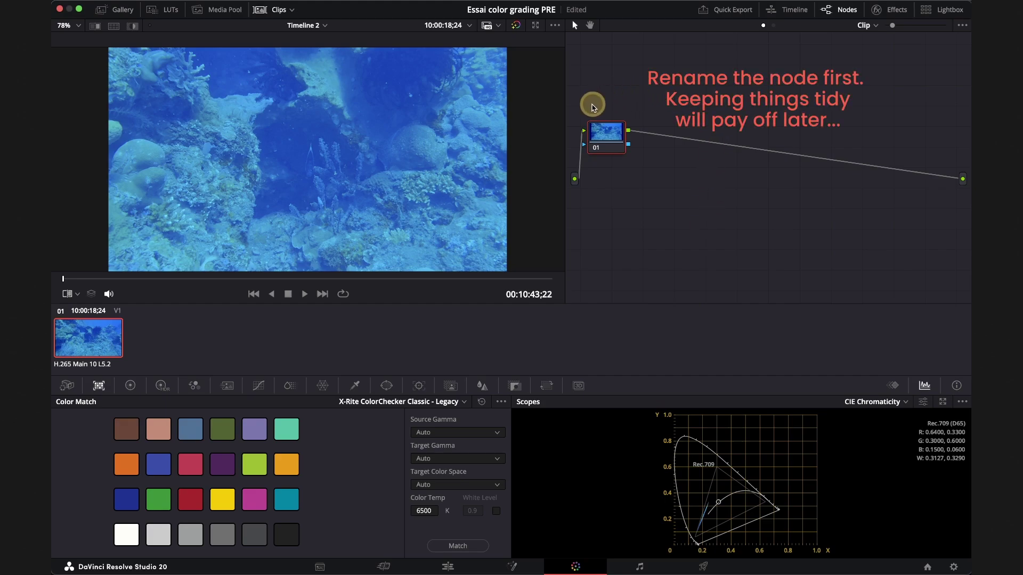
right_click(600, 128)
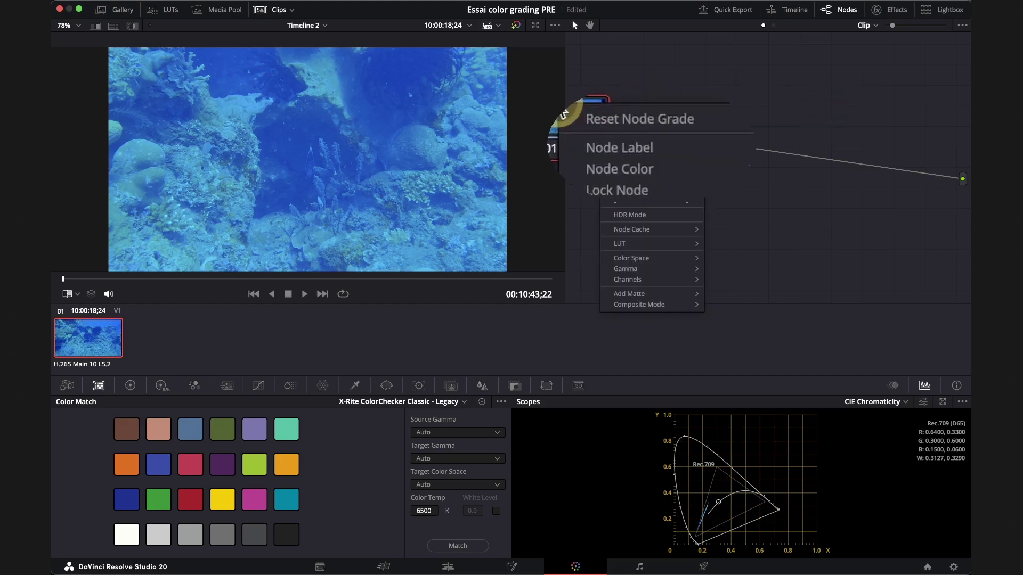
click(745, 148)
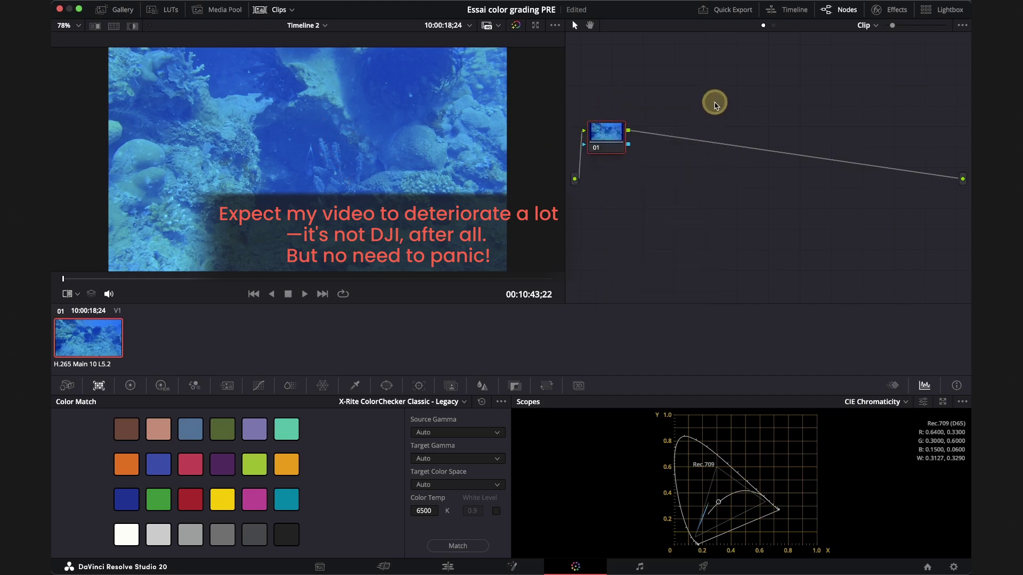
text(IN)
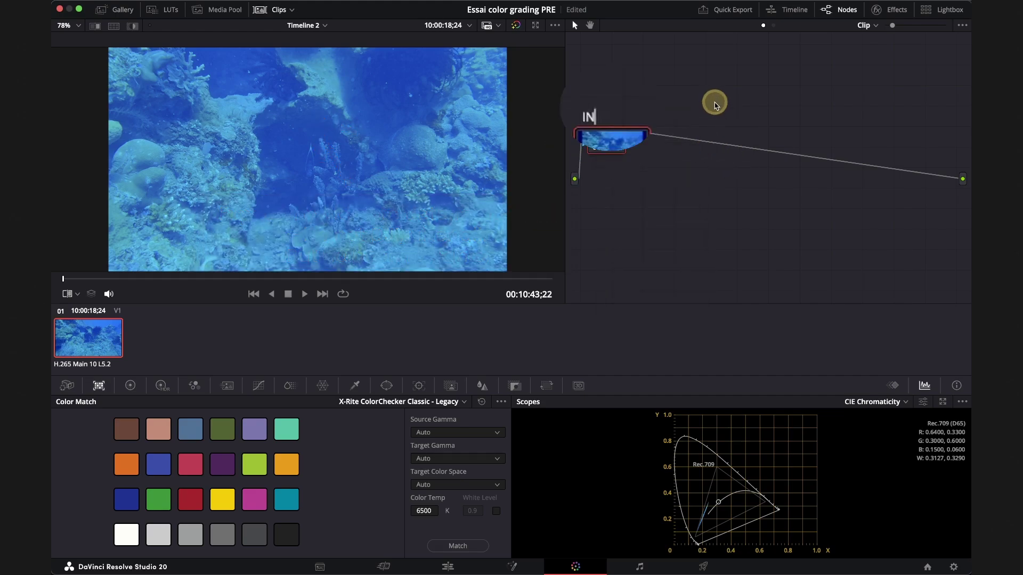
key(Return)
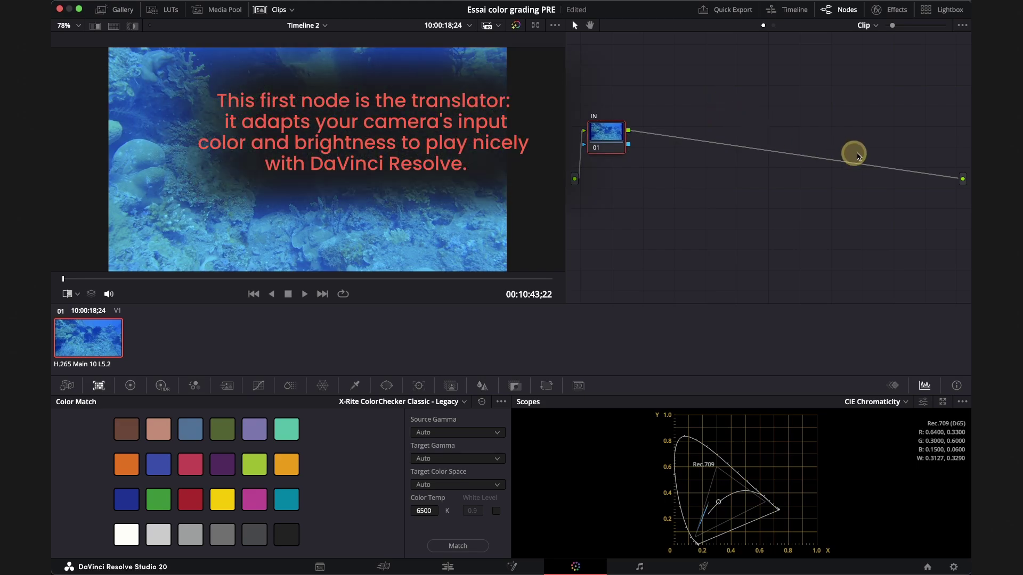
Add a Color Space Transform from the effects library to the IN node.
click(898, 12)
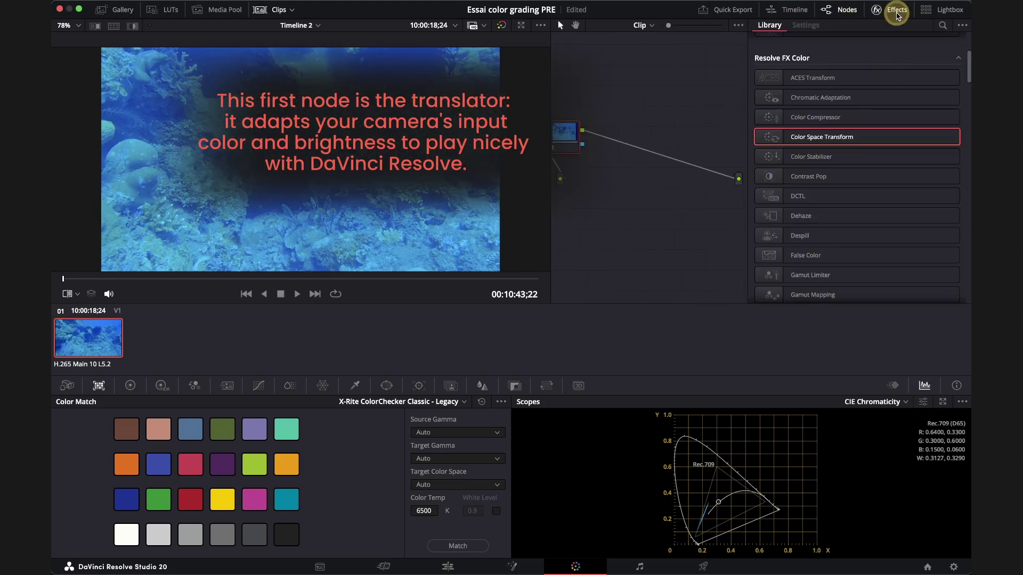
scroll(867, 161, up, 3)
scroll(868, 161, down, 3)
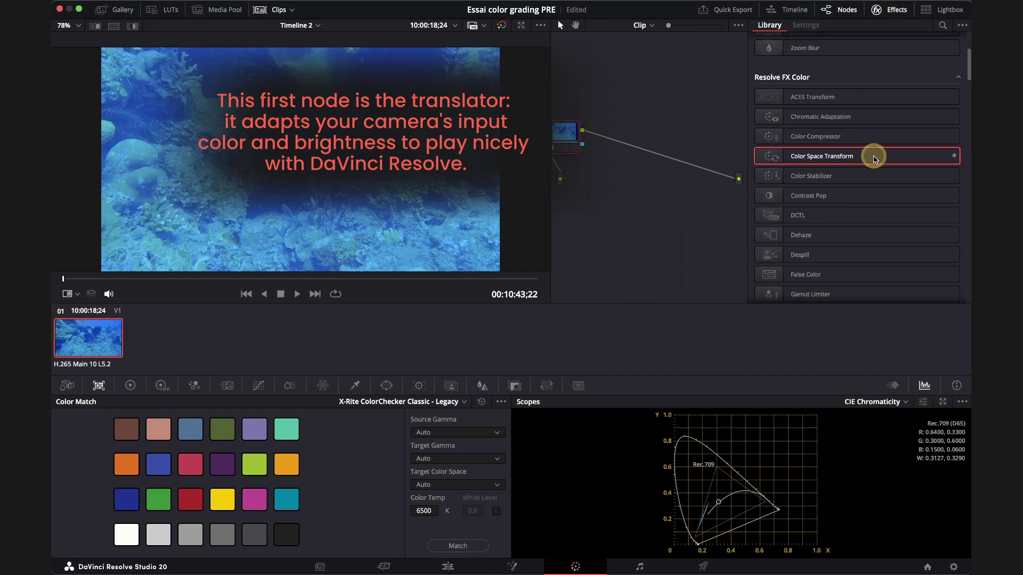
drag(874, 159, 566, 123)
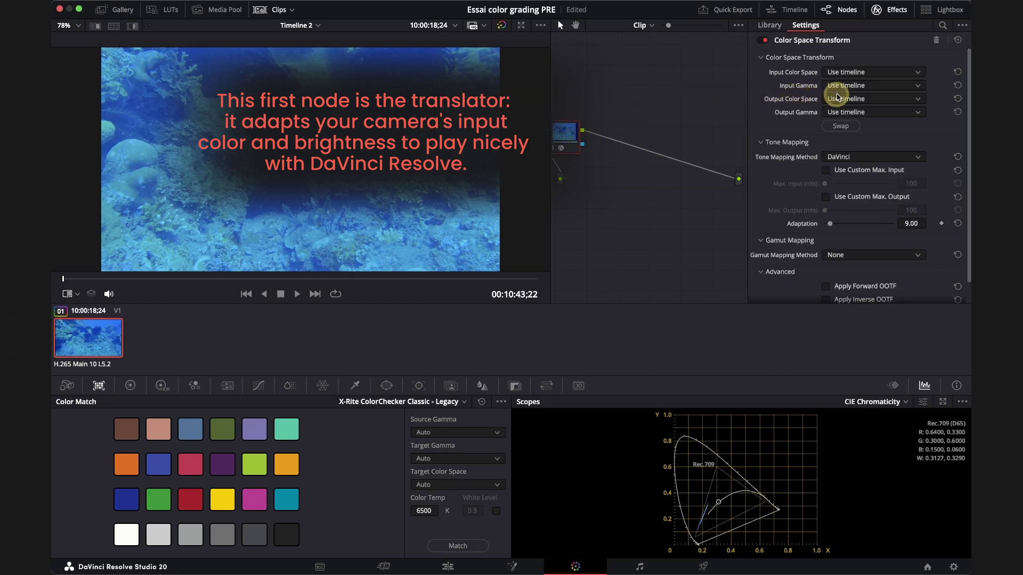
scroll(837, 97, down, 2)
scroll(837, 97, up, 2)
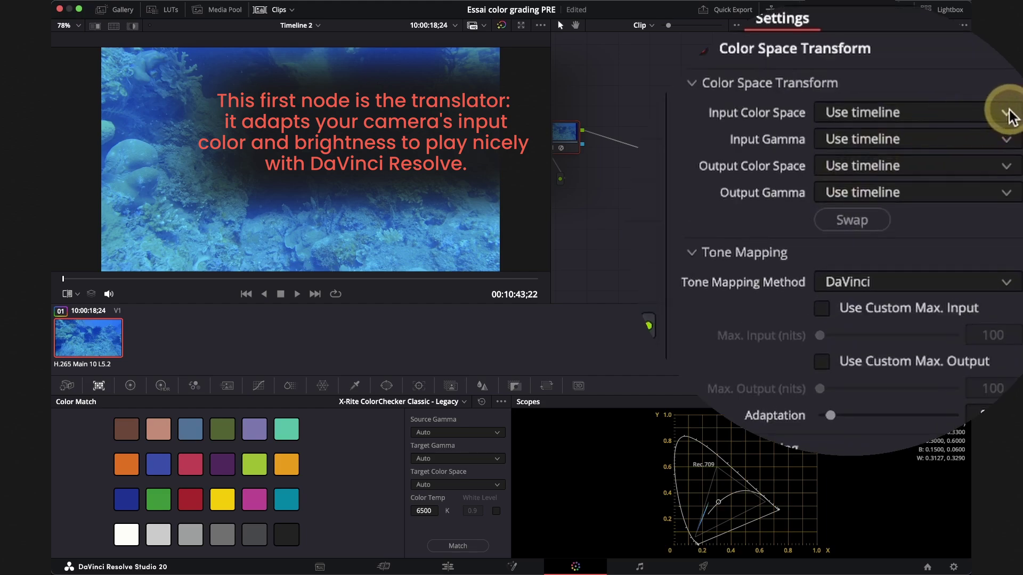
Set the transform's input to DJI D-Gamut colour space and DJI D-Log gamma.
click(1009, 113)
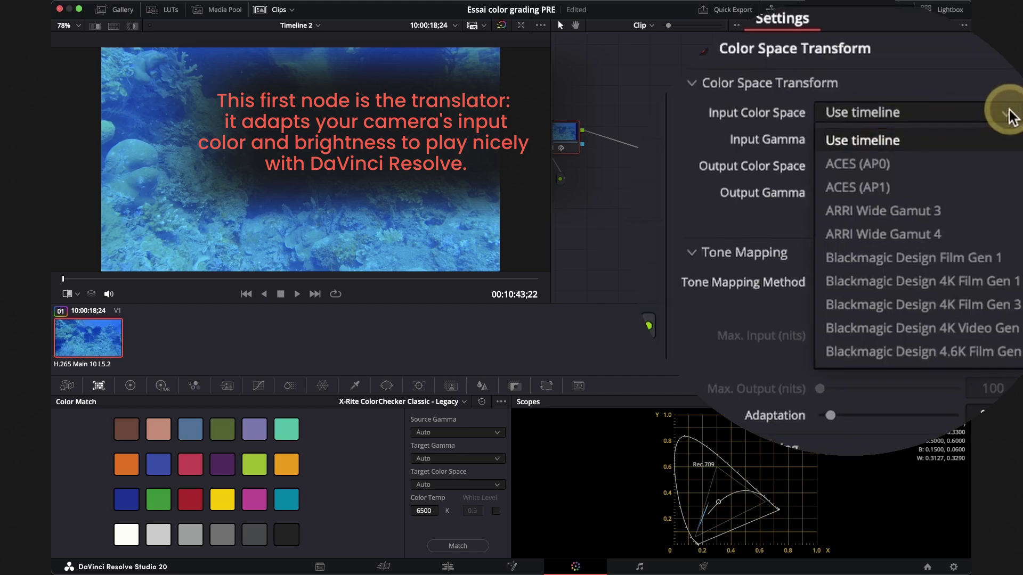
scroll(1009, 118, down, 5)
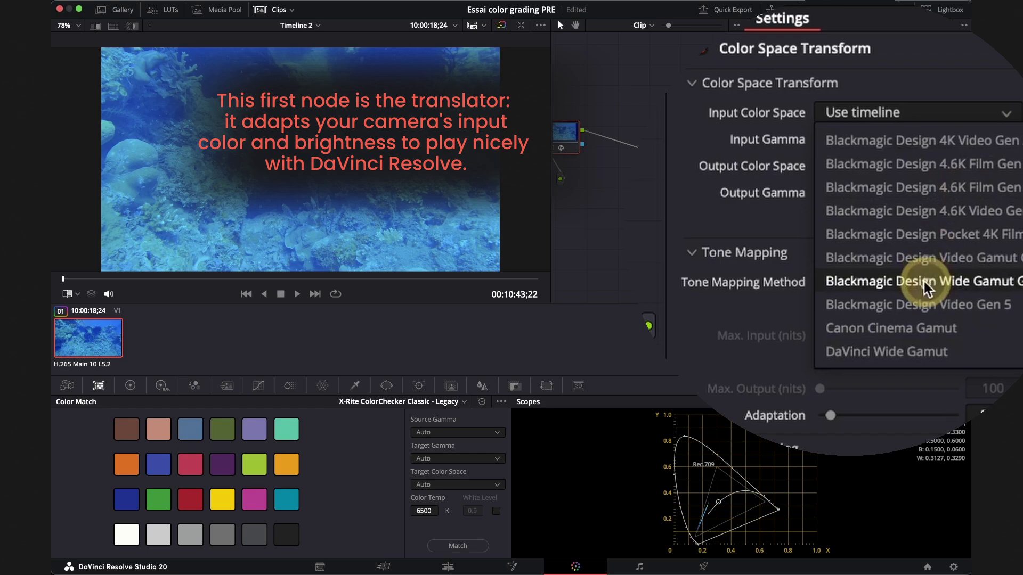
scroll(927, 288, down, 2)
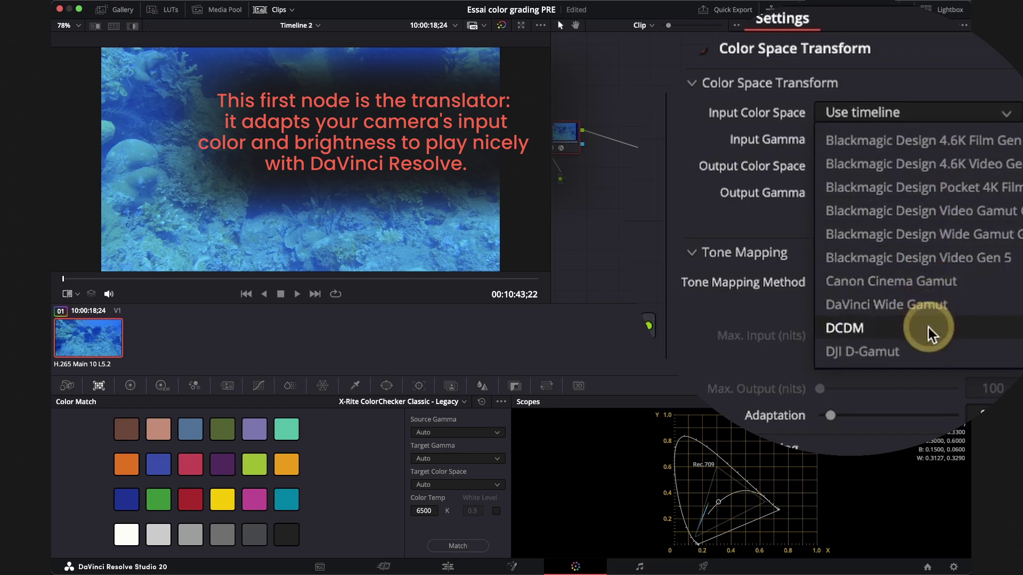
click(983, 356)
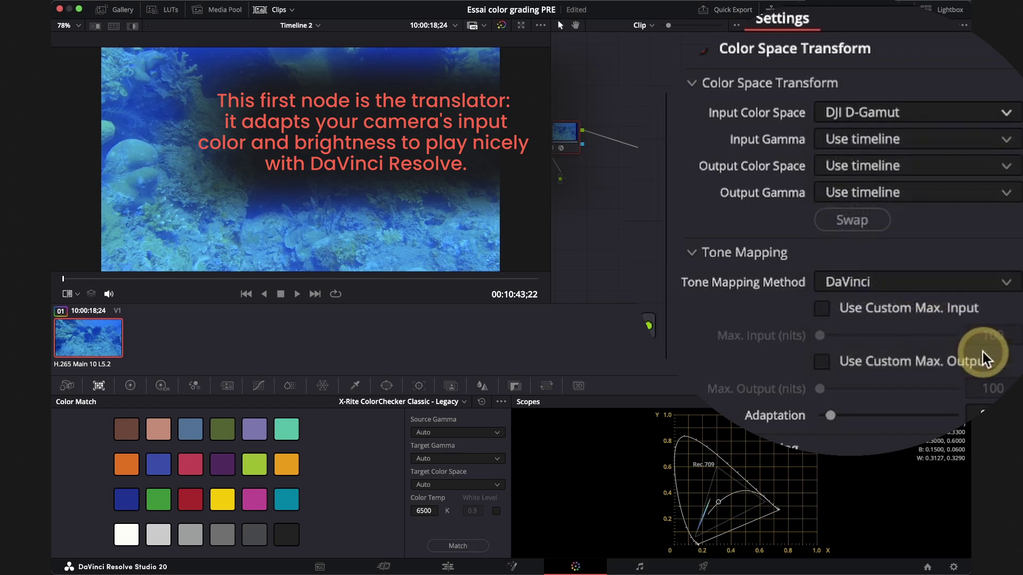
click(1007, 140)
scroll(1015, 290, down, 2)
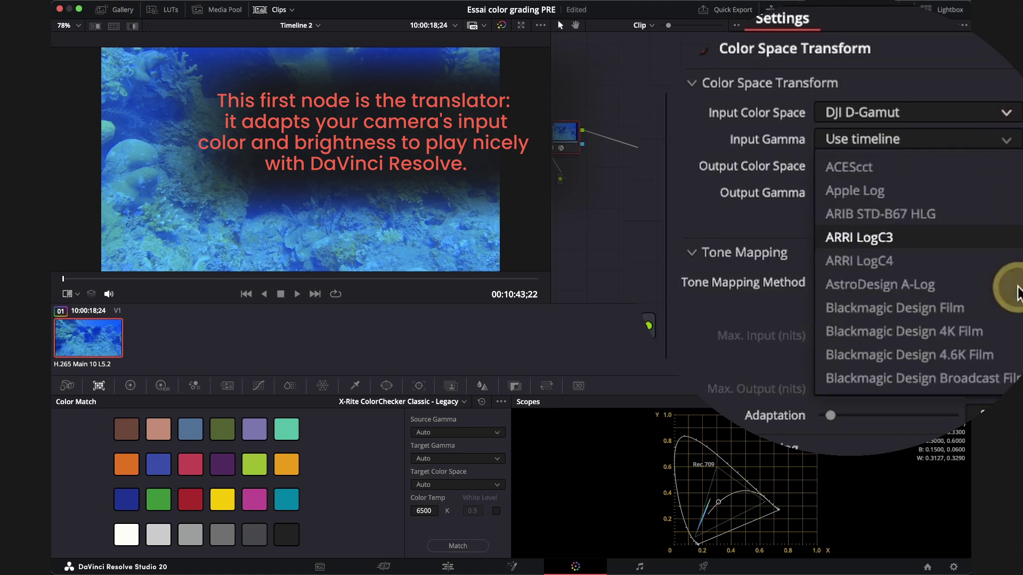
scroll(1018, 292, down, 10)
scroll(1018, 292, down, 2)
scroll(1017, 292, down, 3)
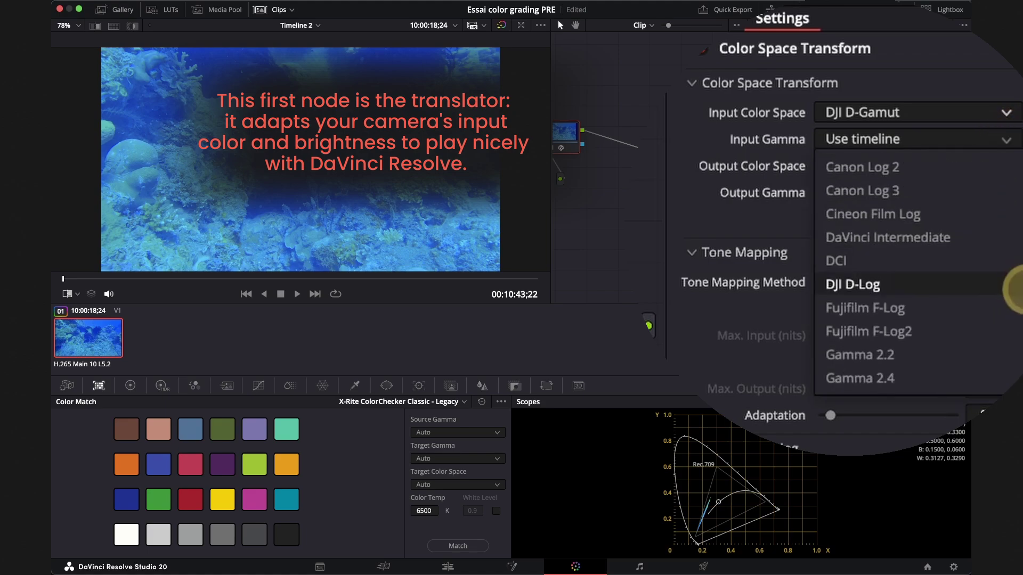
click(1018, 288)
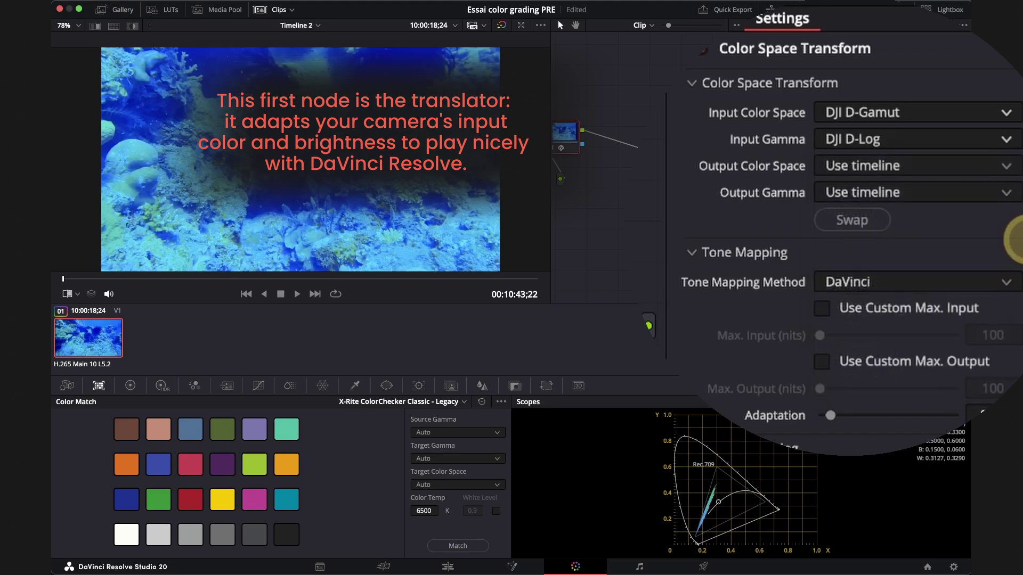
Set the transform's output to DaVinci Wide Gamut and DaVinci Intermediate gamma.
click(1006, 169)
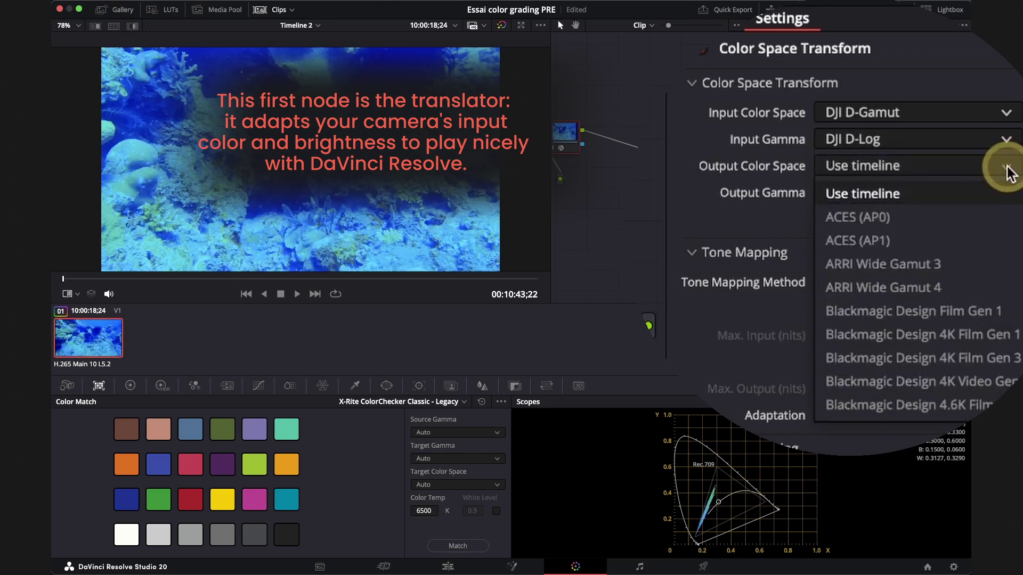
scroll(1019, 320, down, 2)
scroll(1019, 319, down, 6)
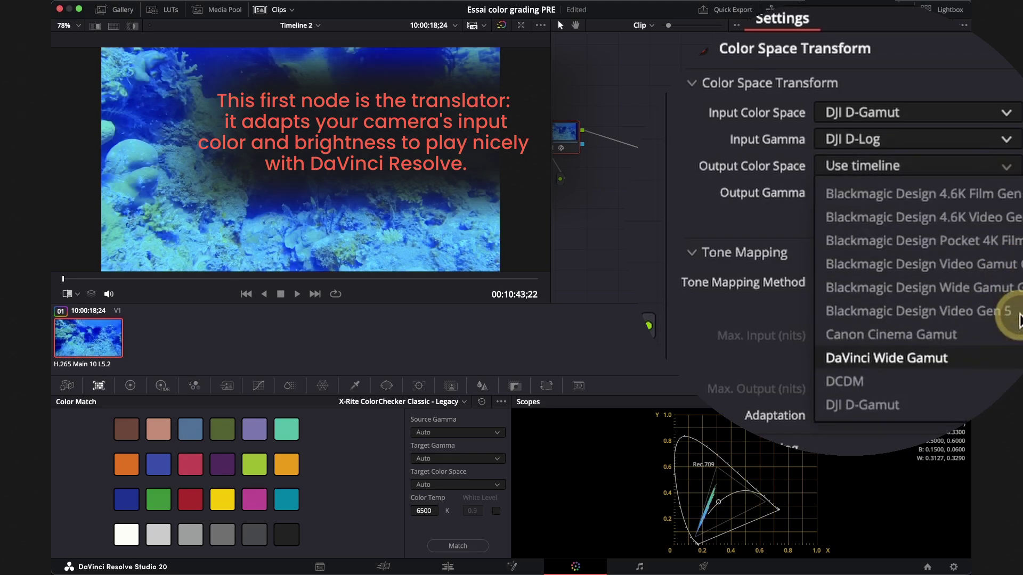
scroll(1019, 320, down, 4)
click(1017, 314)
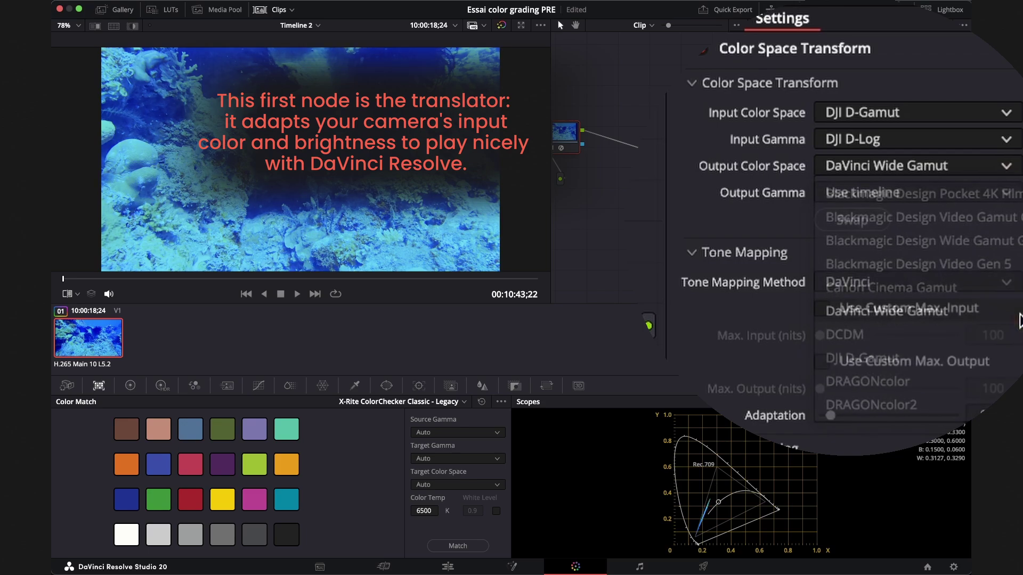
click(1007, 194)
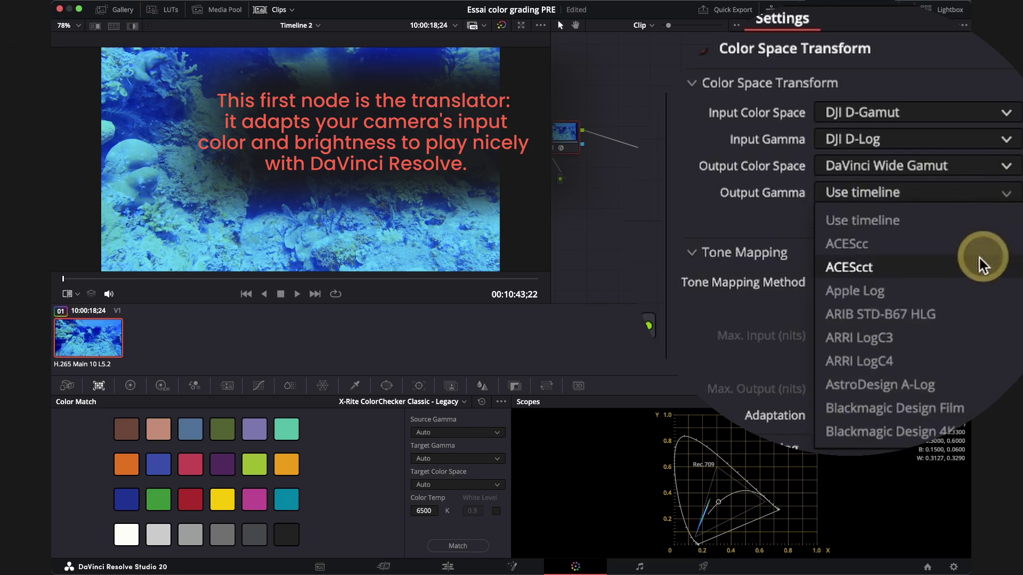
scroll(978, 275, down, 5)
scroll(978, 275, down, 1)
scroll(977, 275, down, 1)
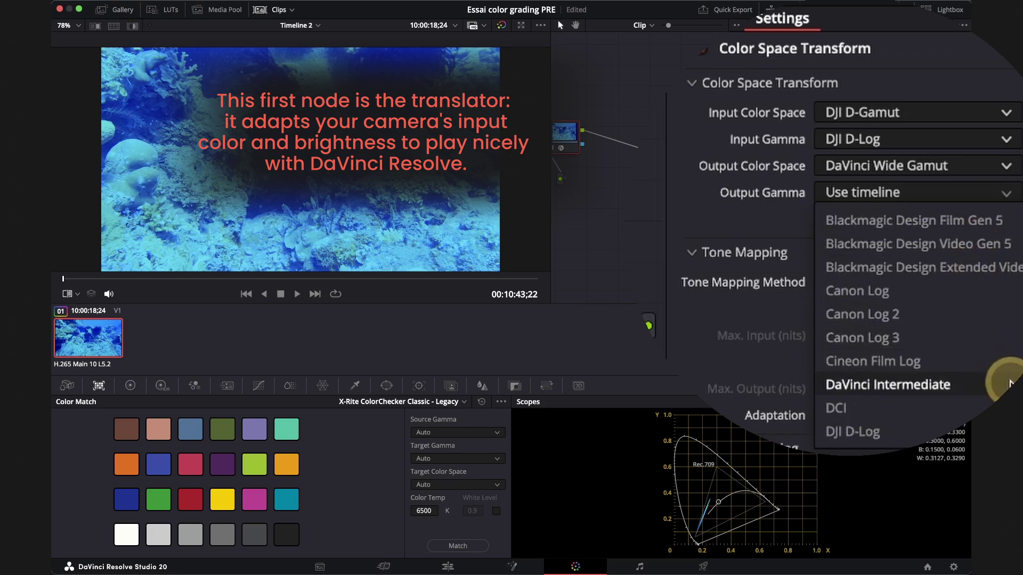
click(1008, 383)
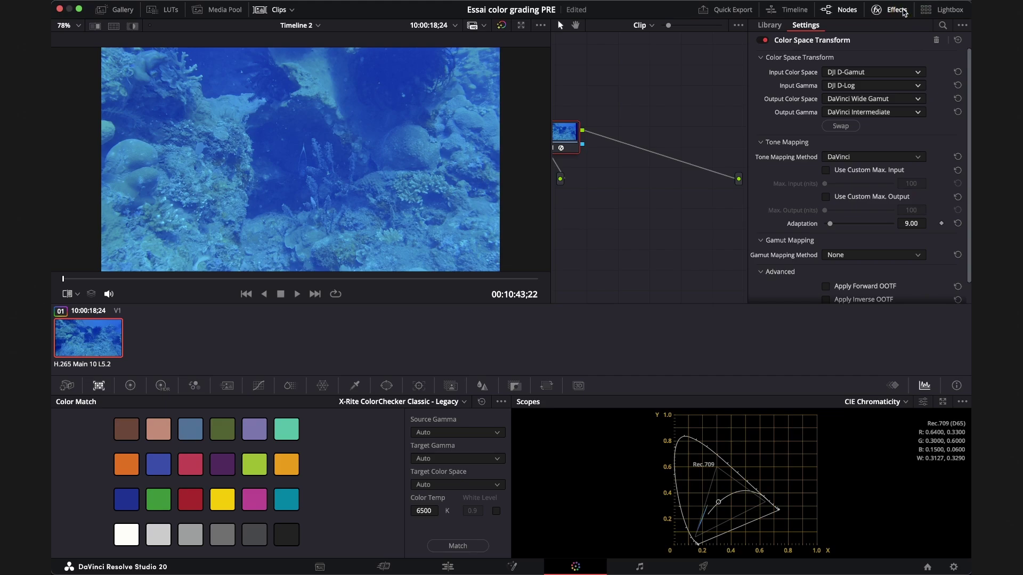
Add serial node 02 after IN and label it OUT.
click(904, 11)
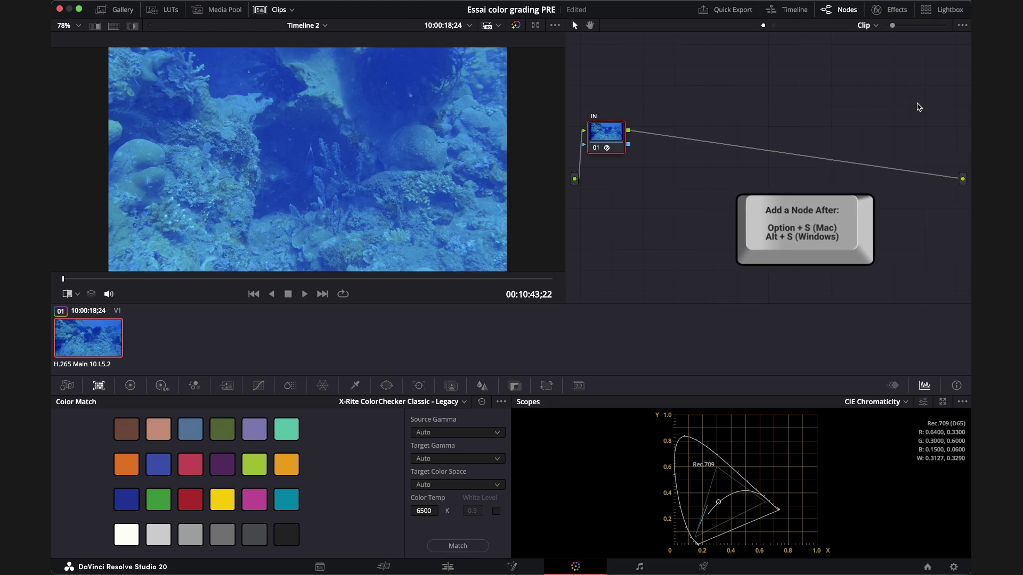
key(alt+s)
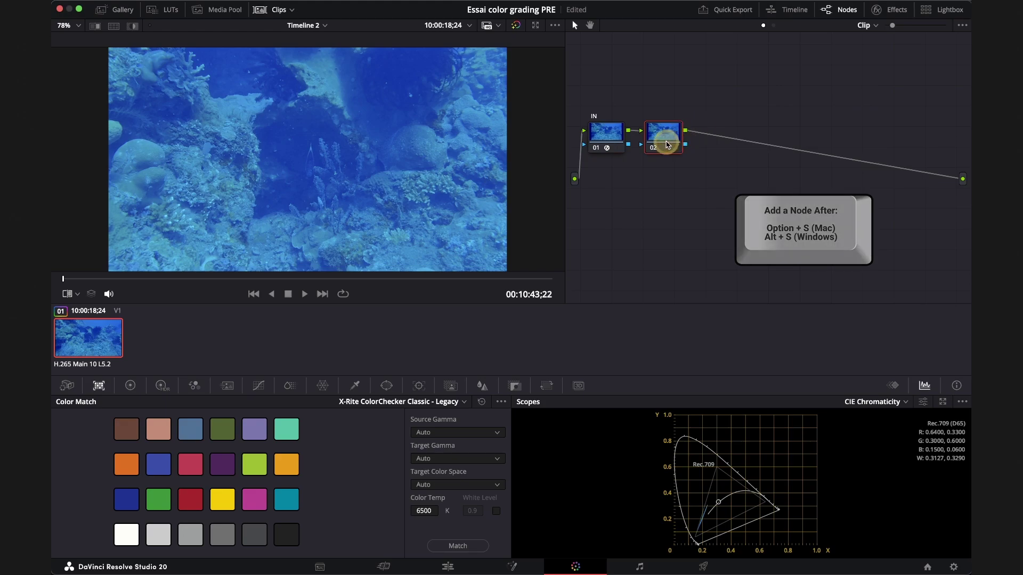
right_click(674, 143)
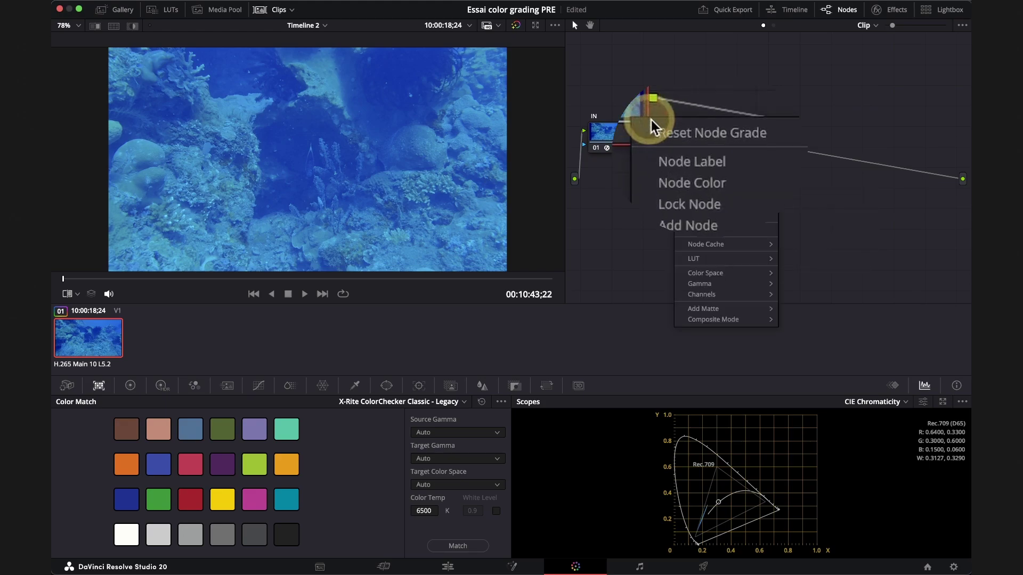
click(751, 163)
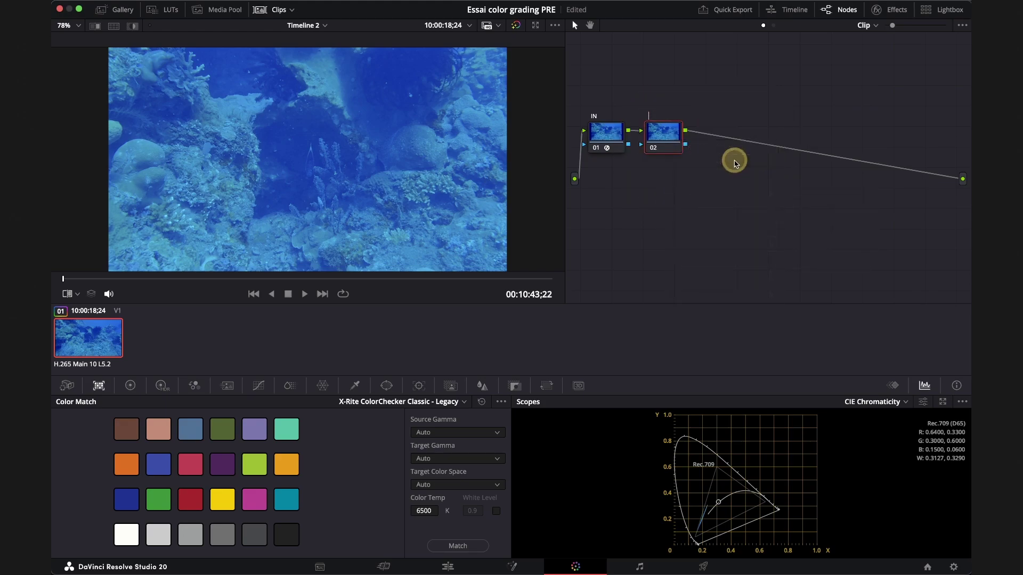
text(OUT)
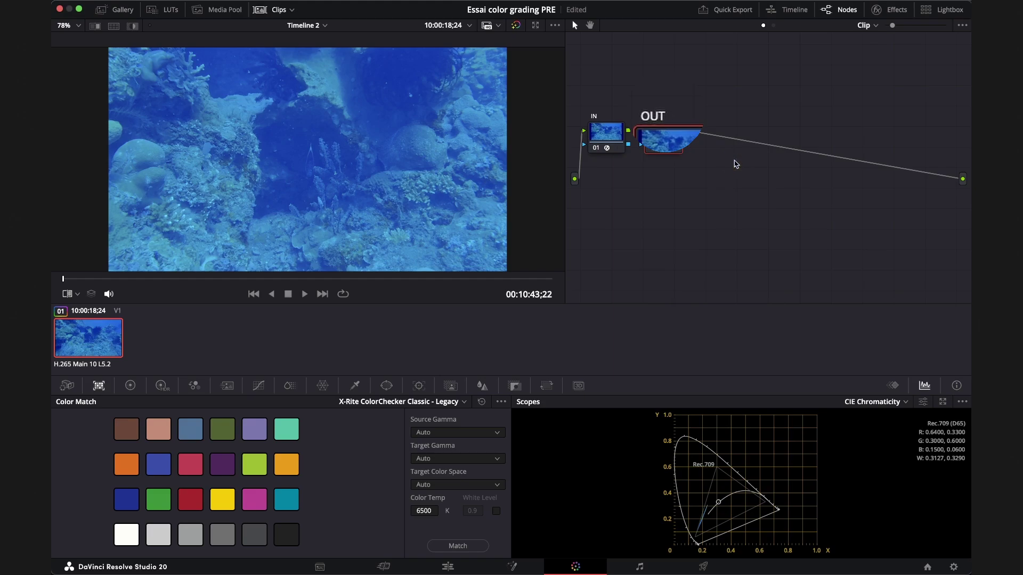
Apply a Color Space Transform effect to the OUT node.
click(897, 10)
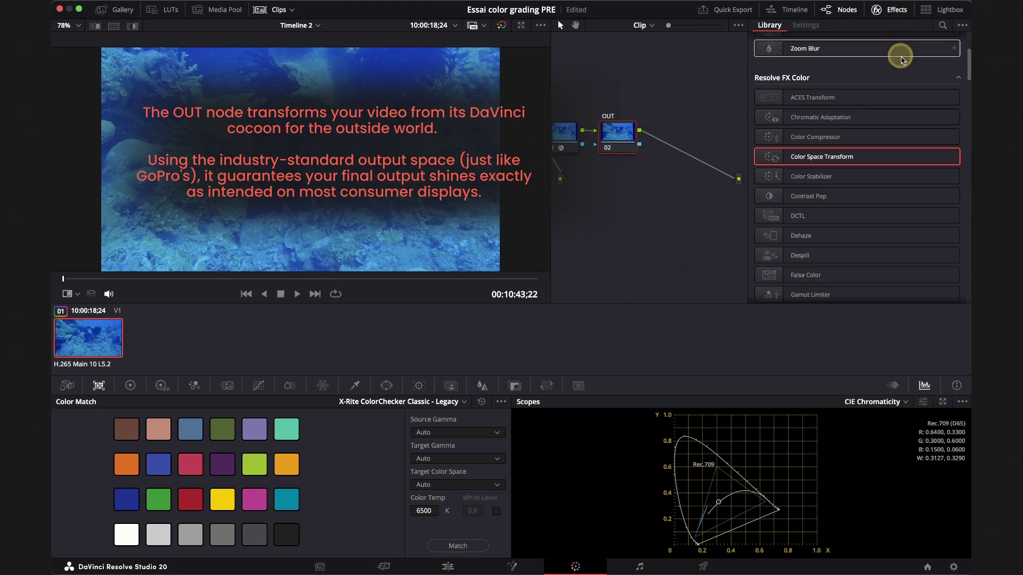
drag(964, 190, 658, 108)
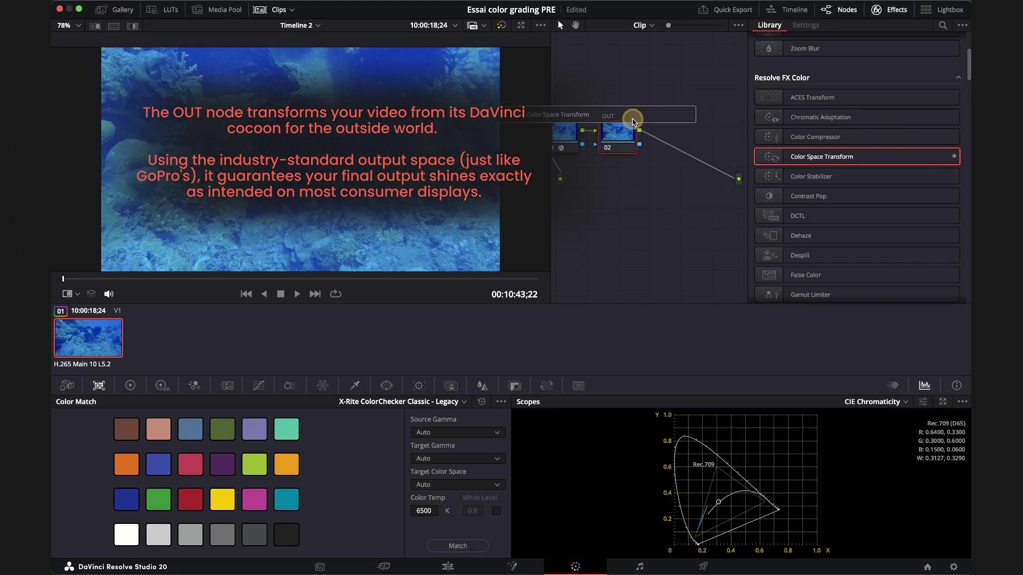
drag(658, 108, 634, 125)
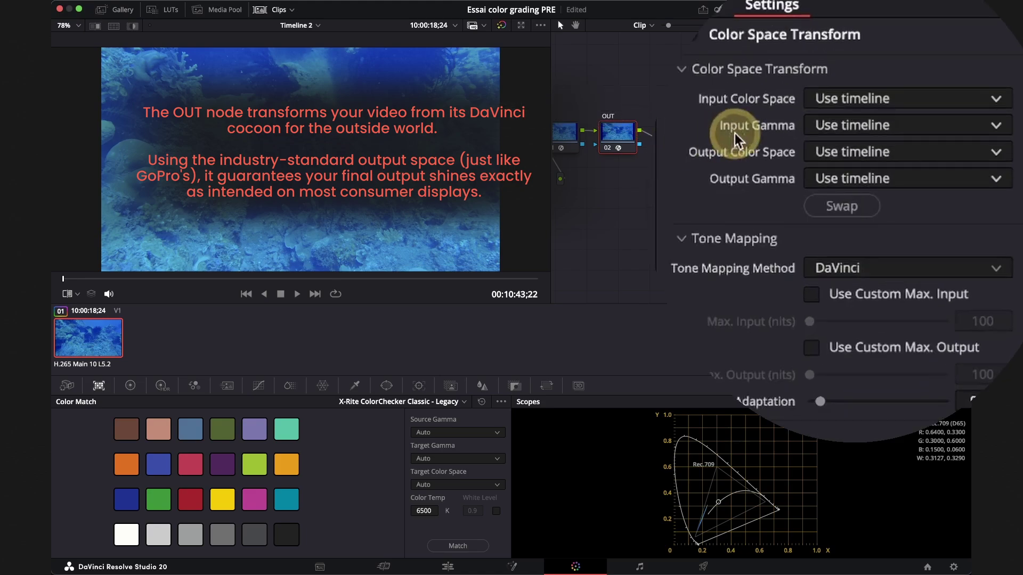
Set the transform's input to DaVinci Wide Gamut colour space and DaVinci Intermediate gamma.
click(1005, 106)
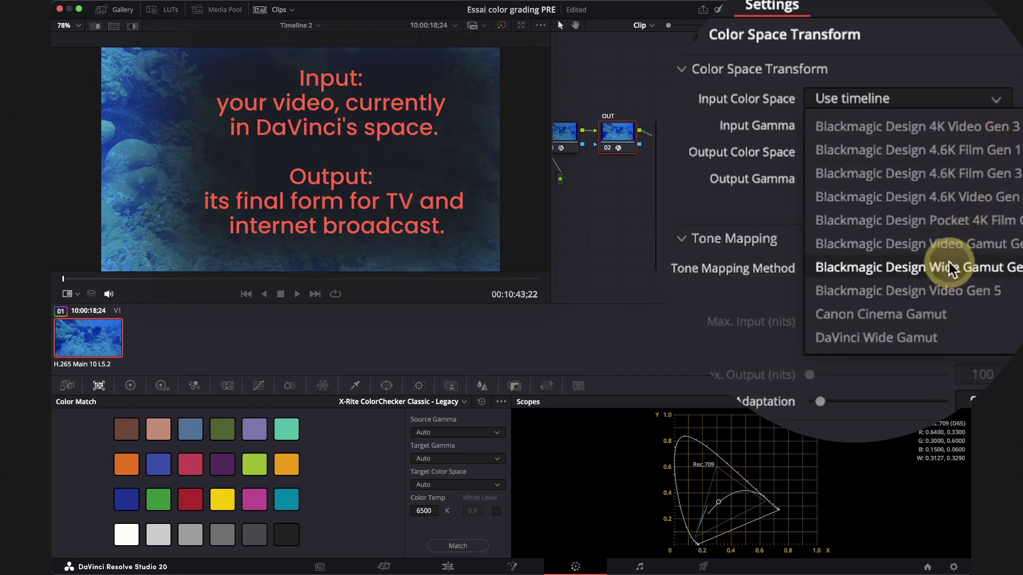
scroll(886, 267, down, 1)
scroll(905, 267, down, 1)
click(977, 286)
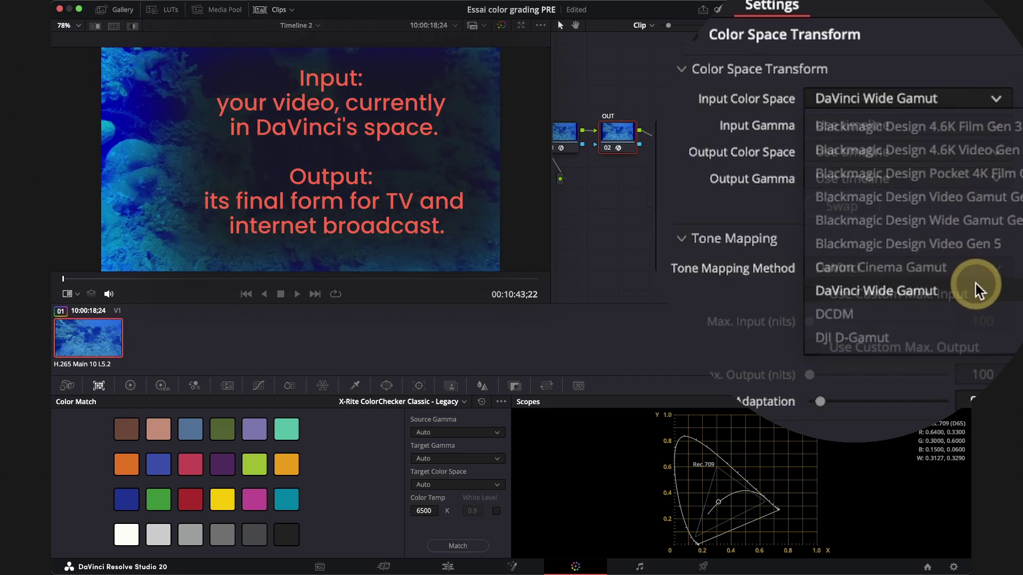
click(999, 128)
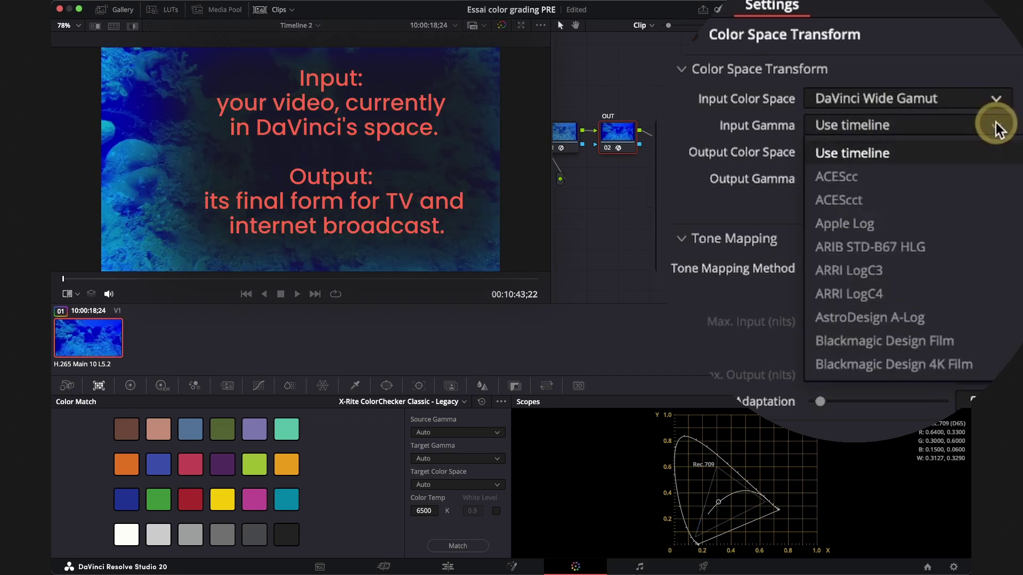
scroll(973, 224, down, 2)
scroll(973, 223, down, 2)
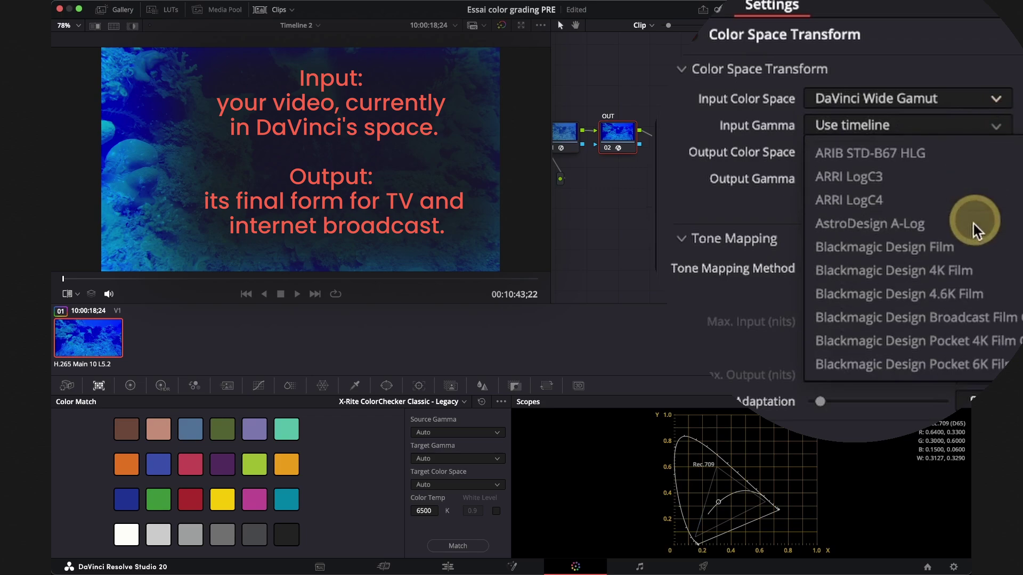
scroll(973, 224, down, 4)
scroll(973, 223, down, 1)
scroll(974, 224, down, 2)
scroll(974, 223, down, 3)
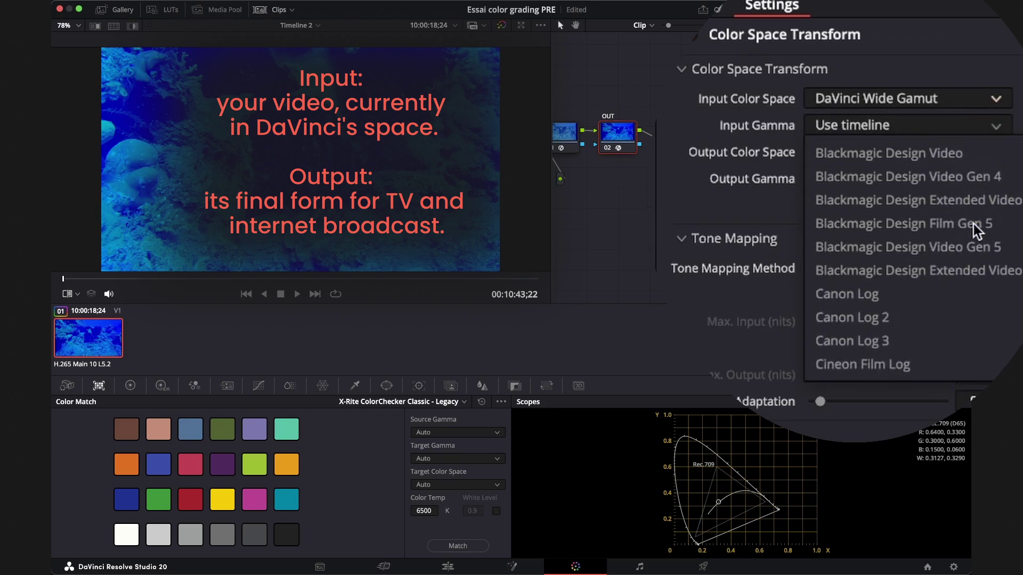
scroll(973, 224, down, 1)
click(957, 324)
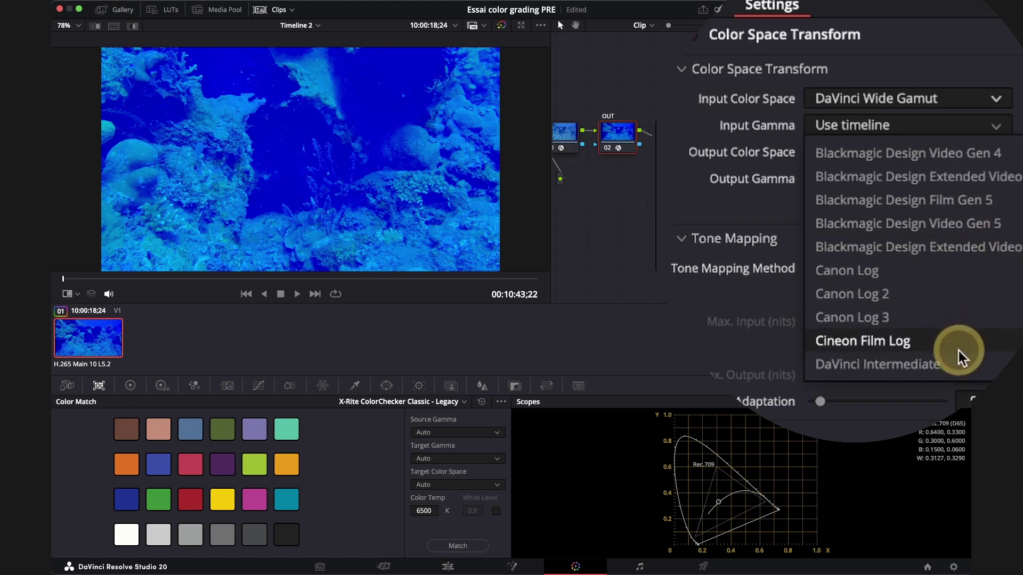
click(988, 365)
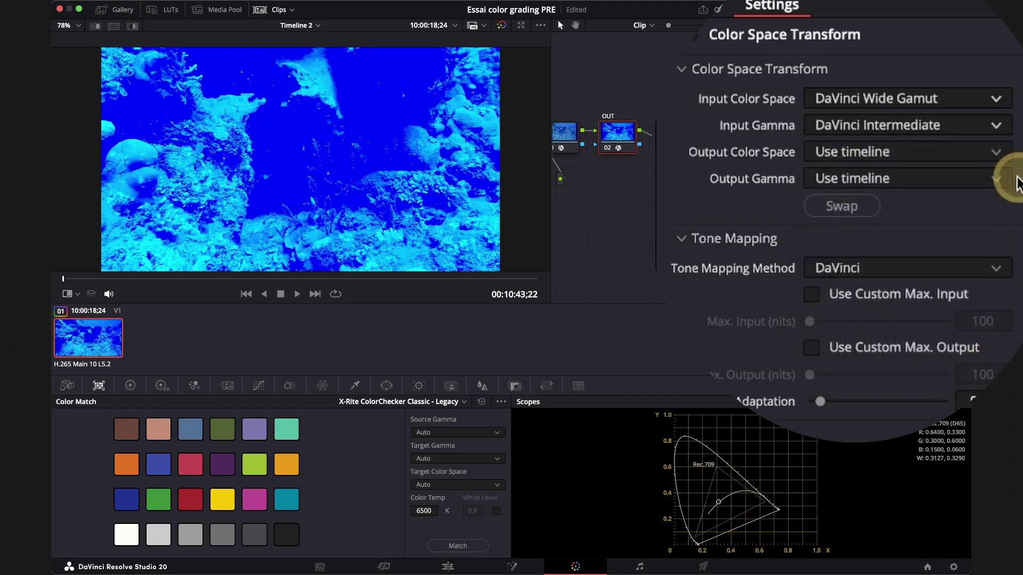
Set the transform's output to Rec.709 colour space with Gamma 2.4.
click(996, 155)
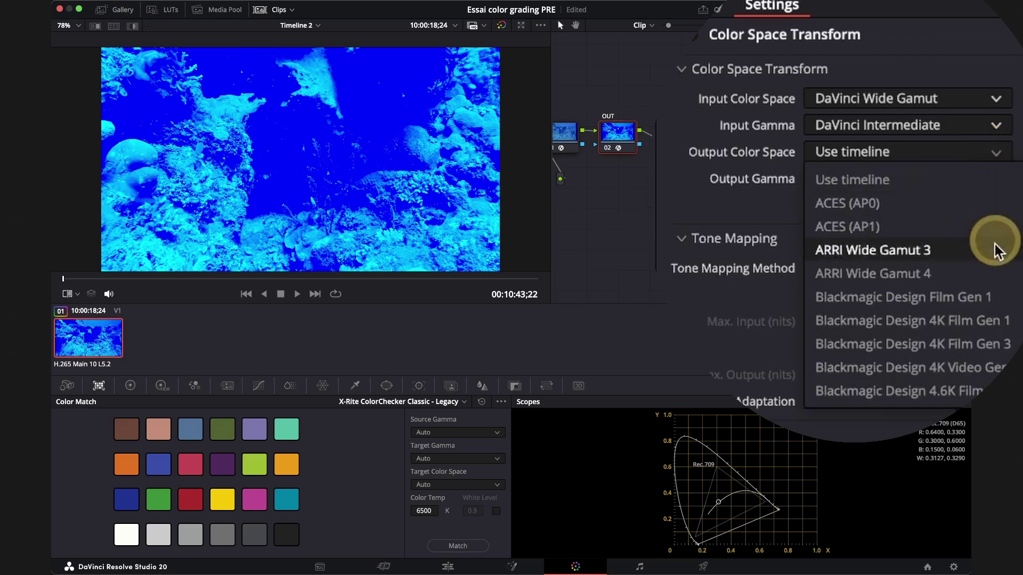
scroll(988, 253, down, 10)
scroll(990, 264, down, 1)
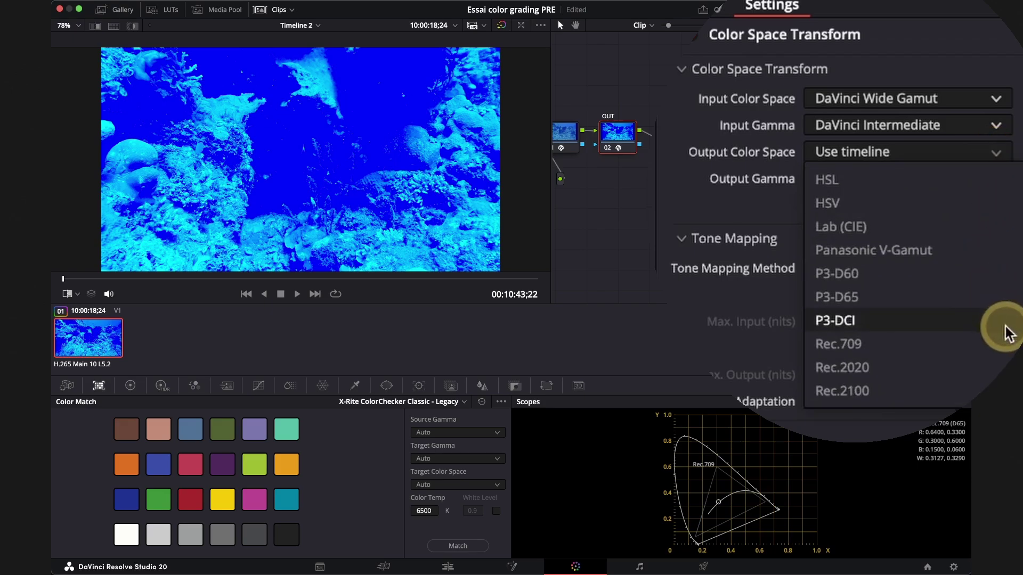
click(1004, 344)
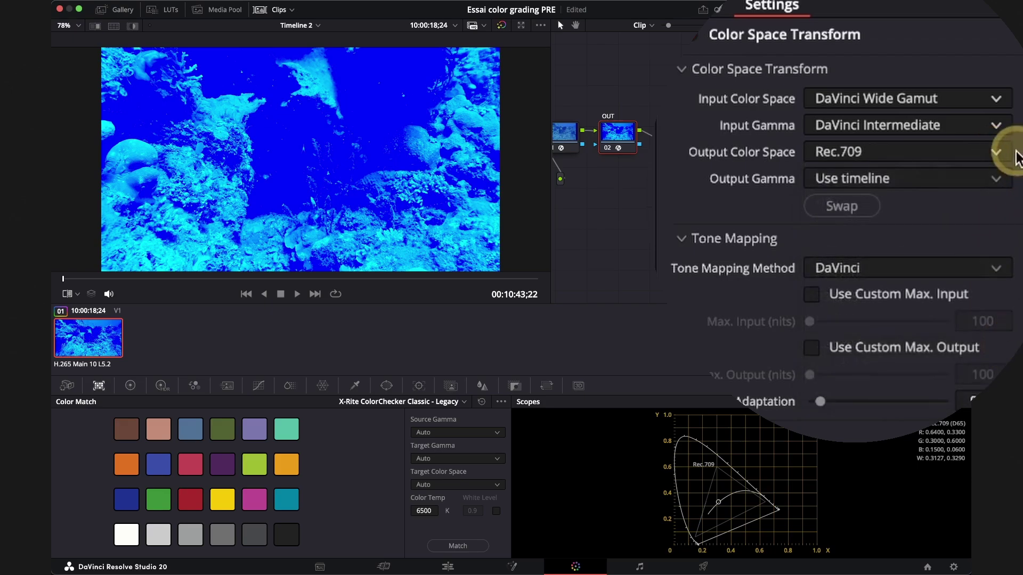
click(996, 179)
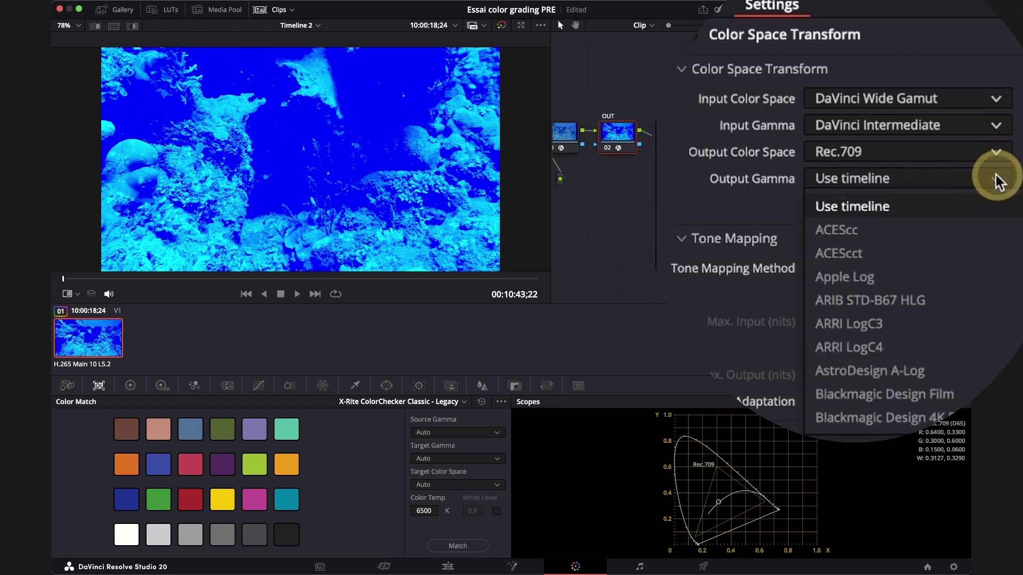
scroll(964, 325, down, 5)
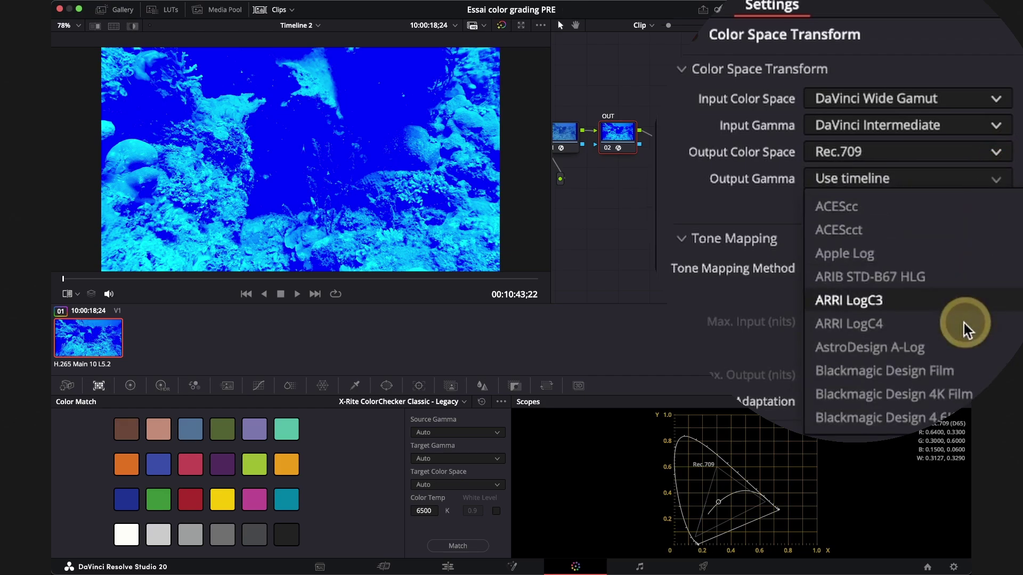
scroll(964, 323, down, 2)
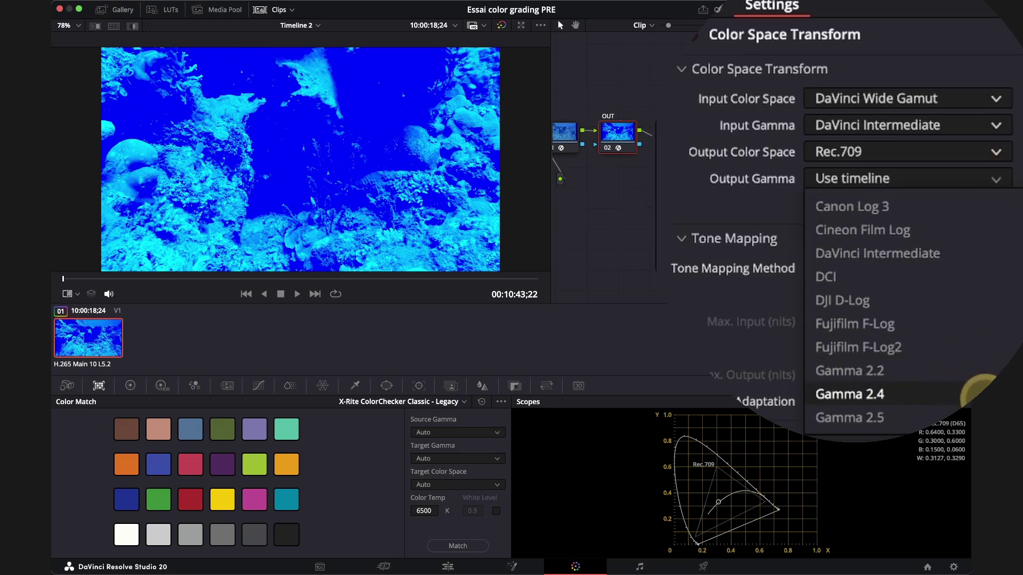
click(980, 395)
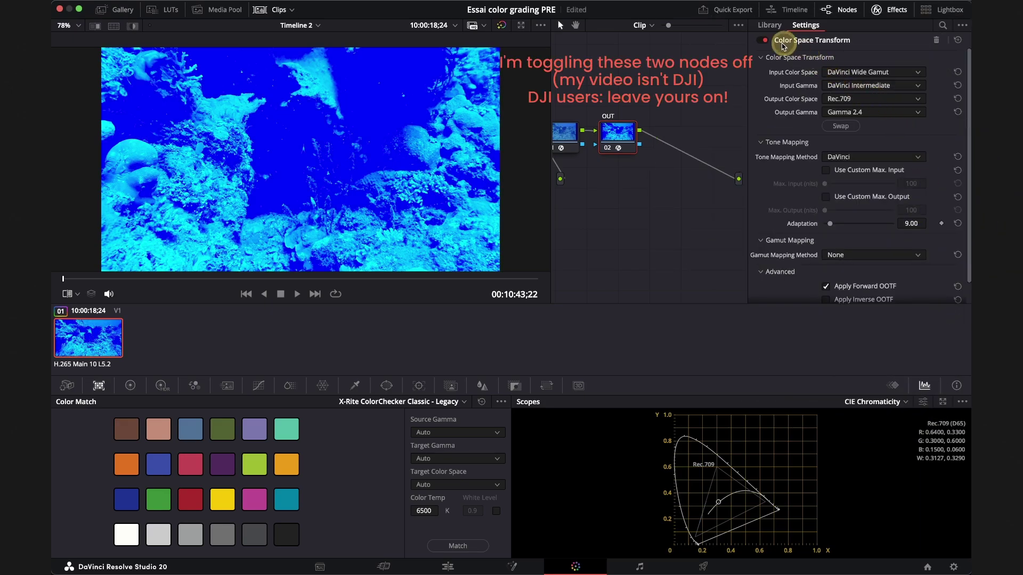
Switch off the Color Space Transform on the OUT node, then on the IN node.
click(766, 41)
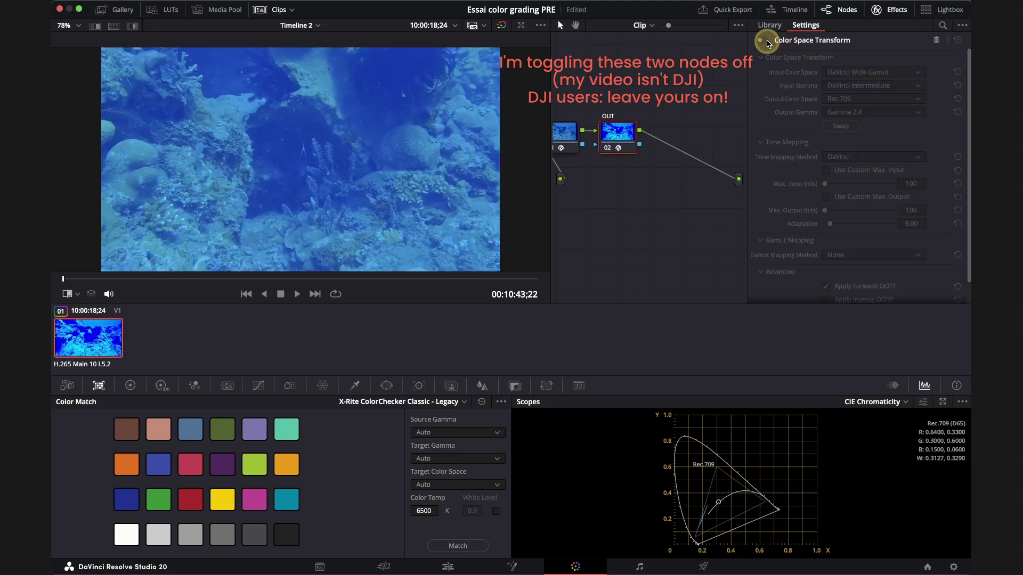
click(902, 11)
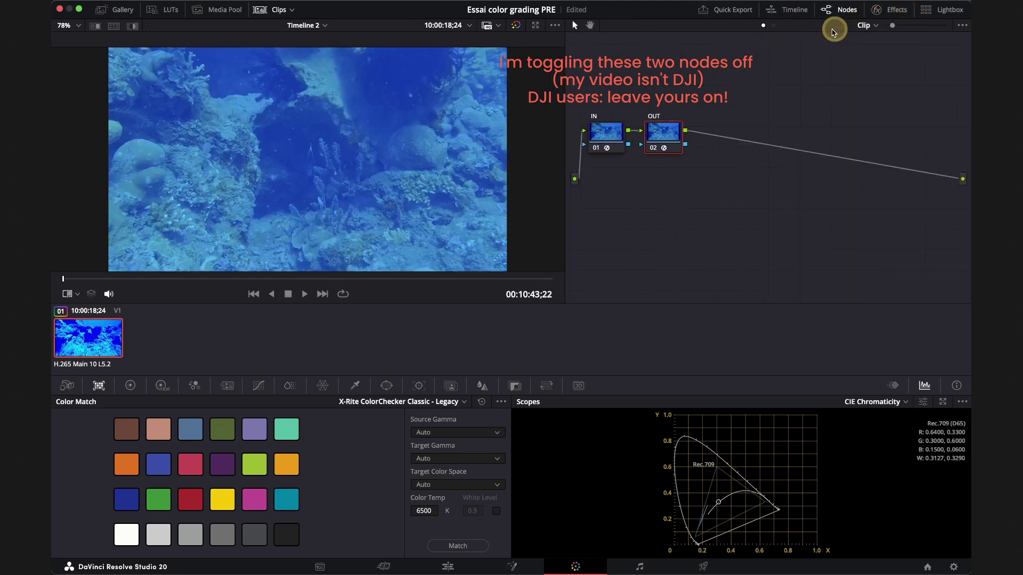
click(600, 131)
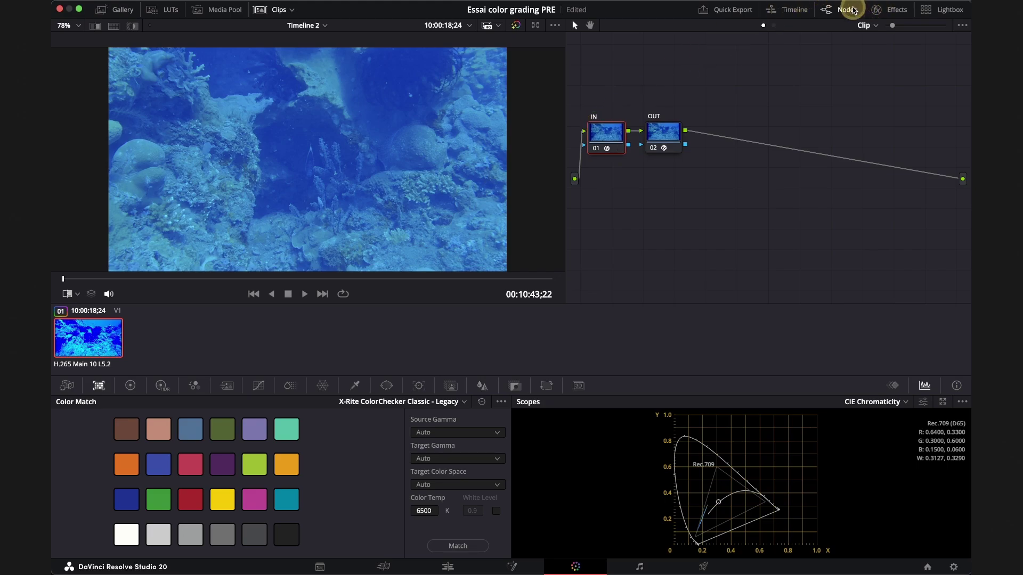
click(890, 9)
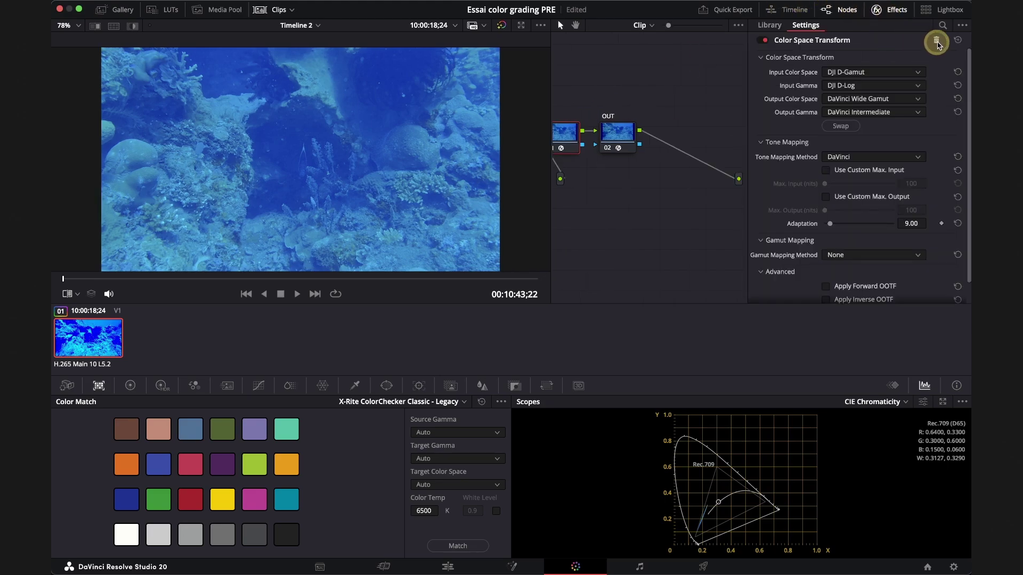
click(764, 41)
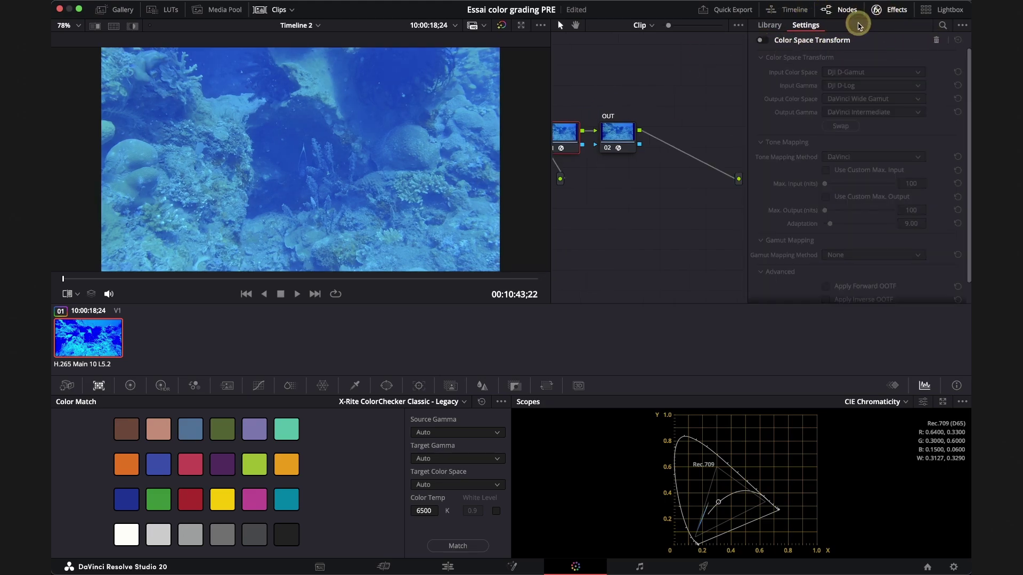
click(897, 9)
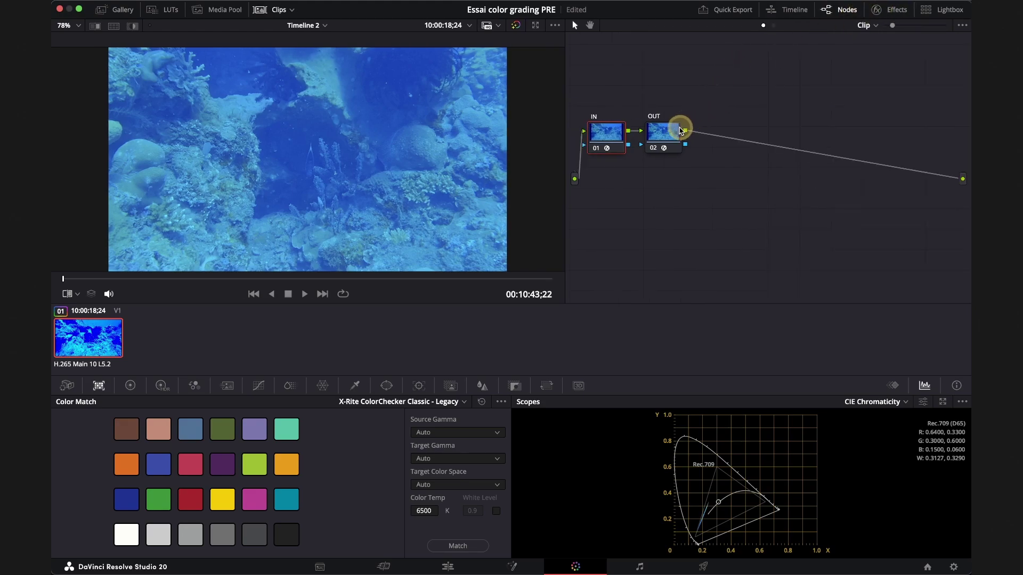
Drag the OUT node to the far right of the node editor.
mouse_move(678, 131)
mouse_down()
mouse_move(933, 169)
mouse_move(941, 201)
mouse_up()
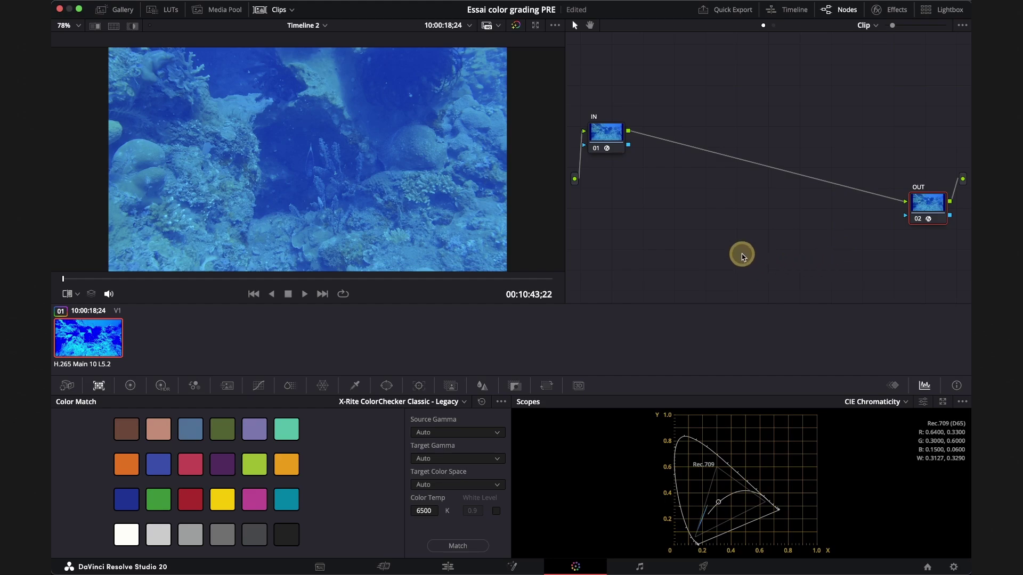
Insert a node between IN and OUT, label it NR, and add node 03 after it.
key(shift+s)
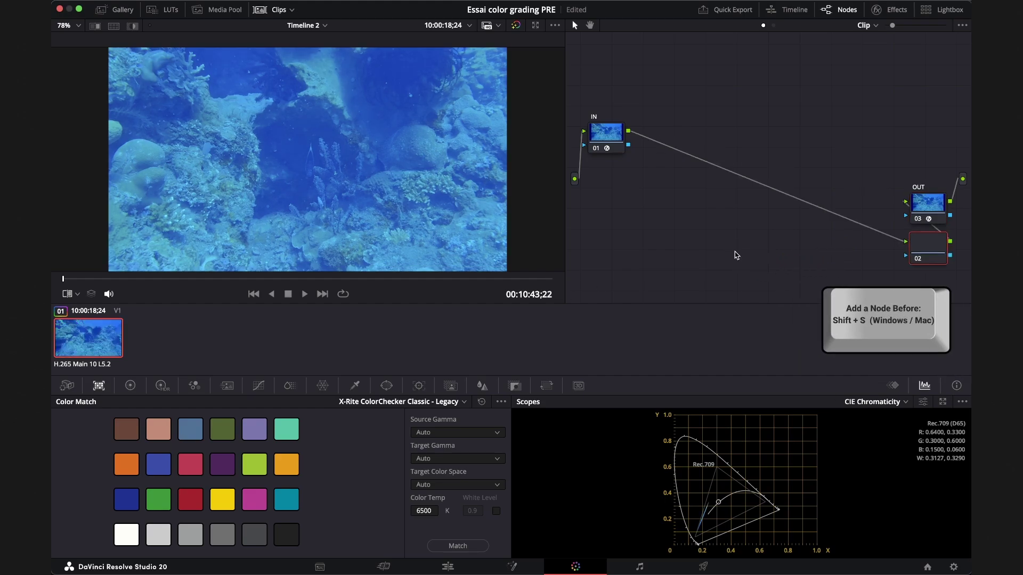
mouse_move(925, 249)
mouse_down()
mouse_move(729, 195)
mouse_move(643, 237)
mouse_move(649, 250)
mouse_up()
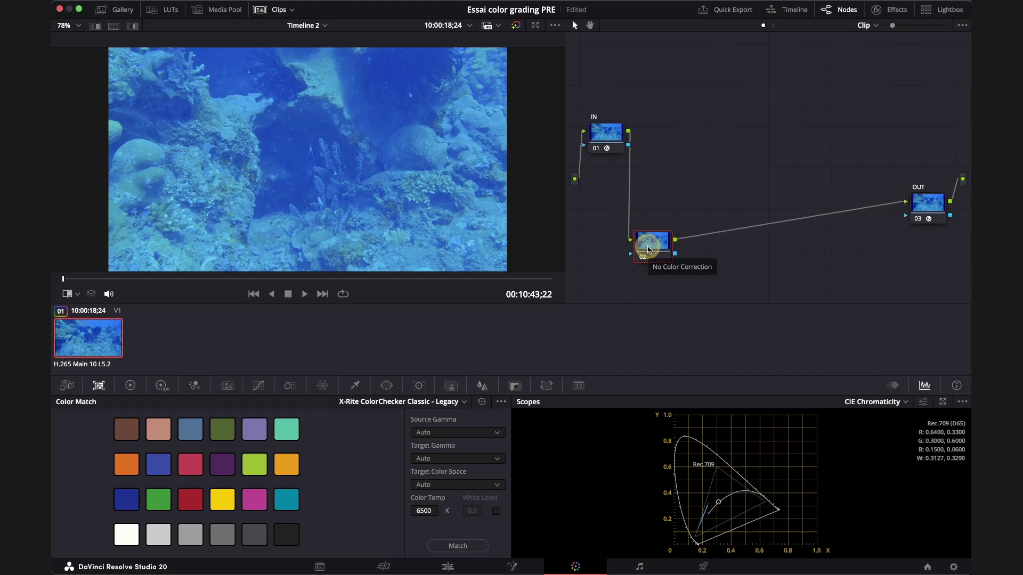
right_click(648, 250)
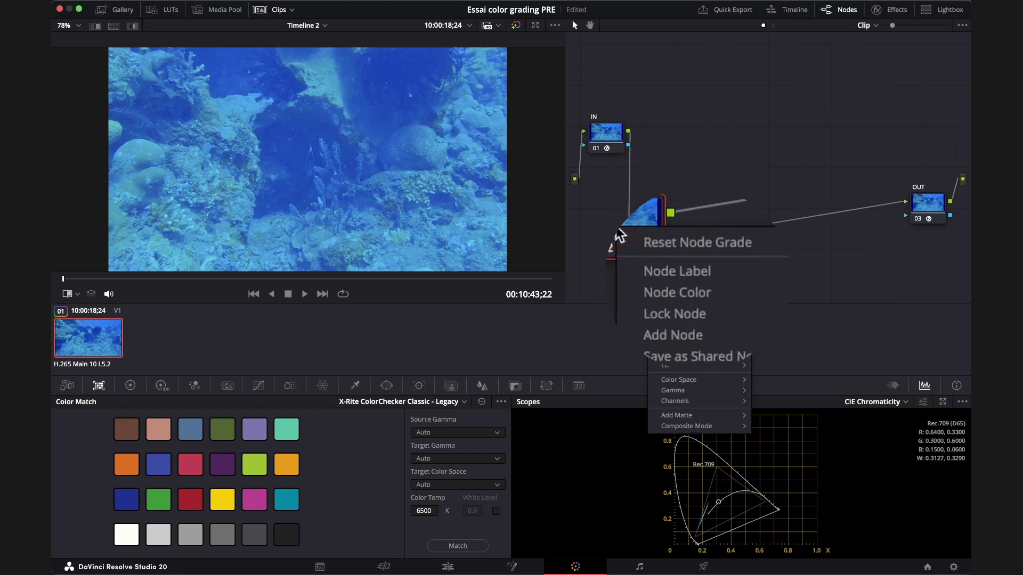
click(684, 272)
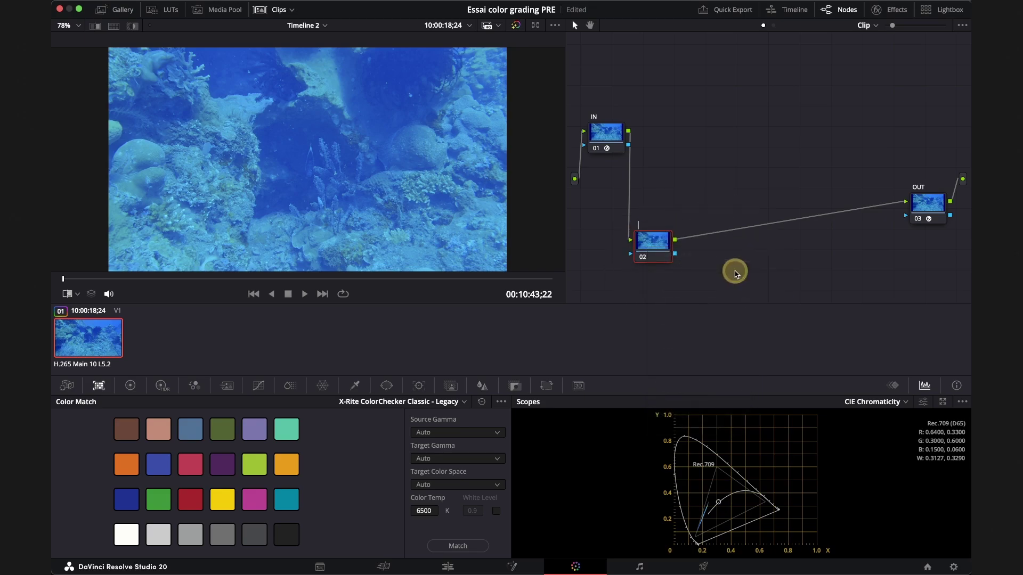
text(NR)
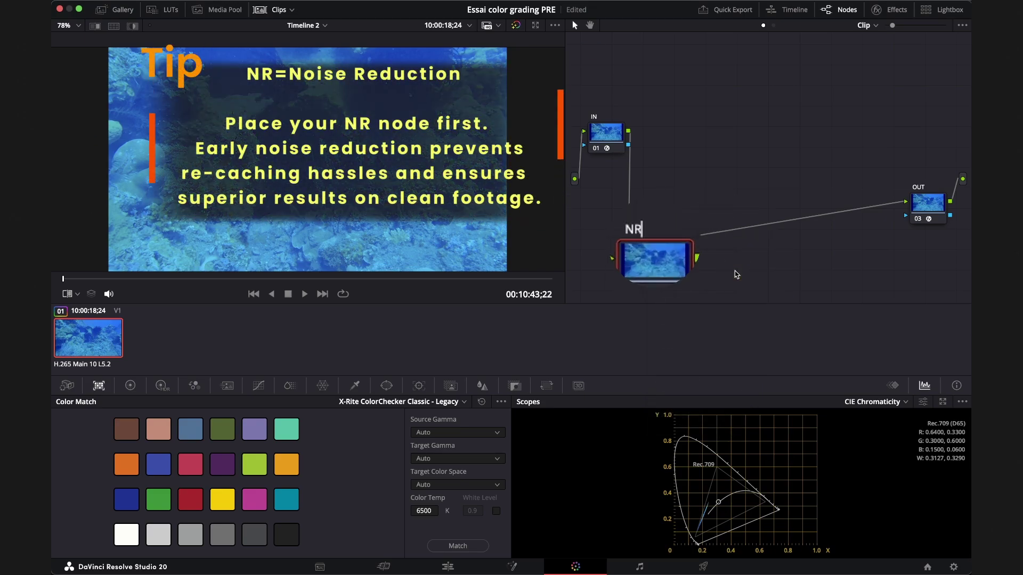
key(Return)
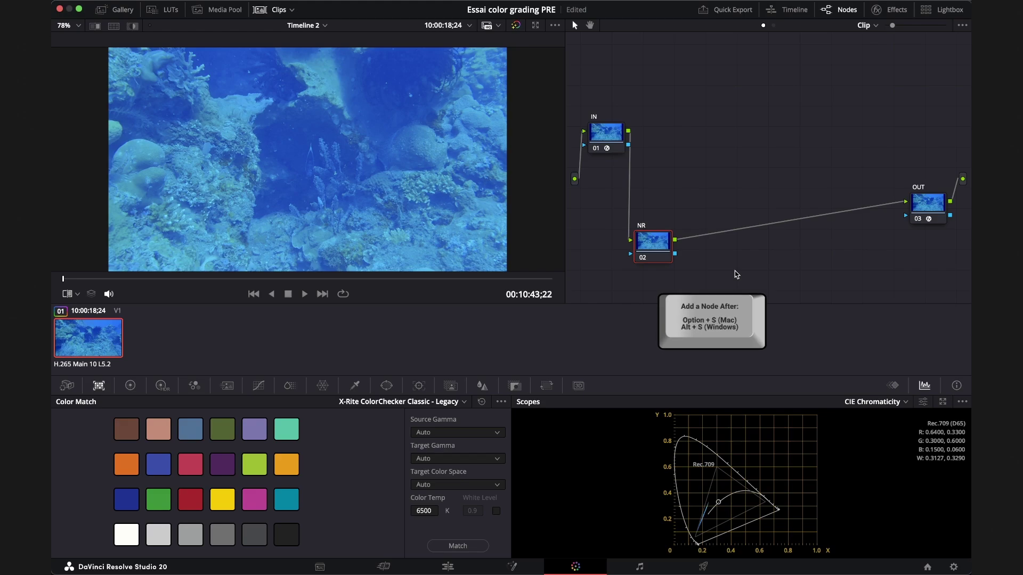
key(alt+s)
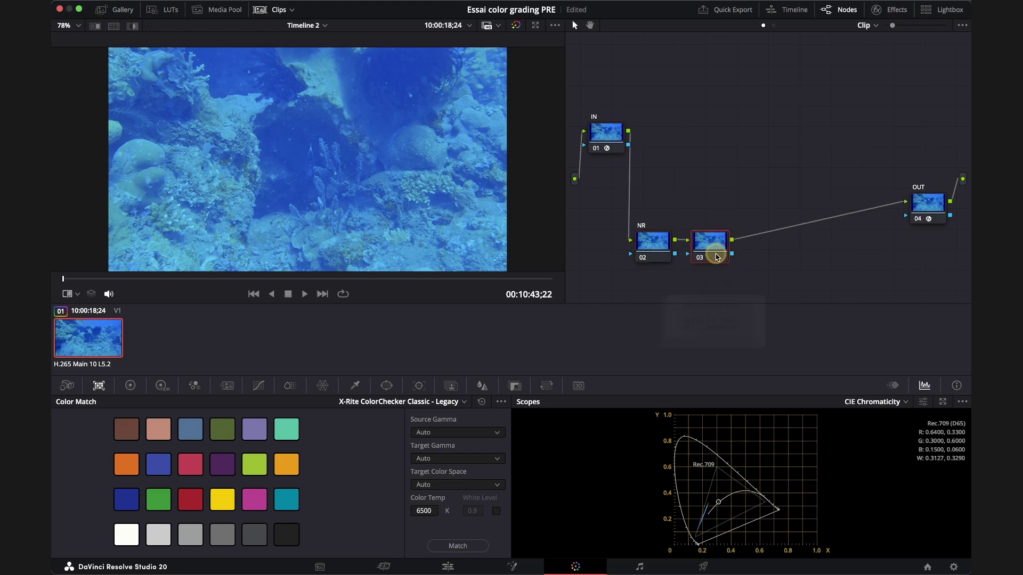
Move node 03 above NR and label it WB for white balance.
drag(714, 255, 695, 178)
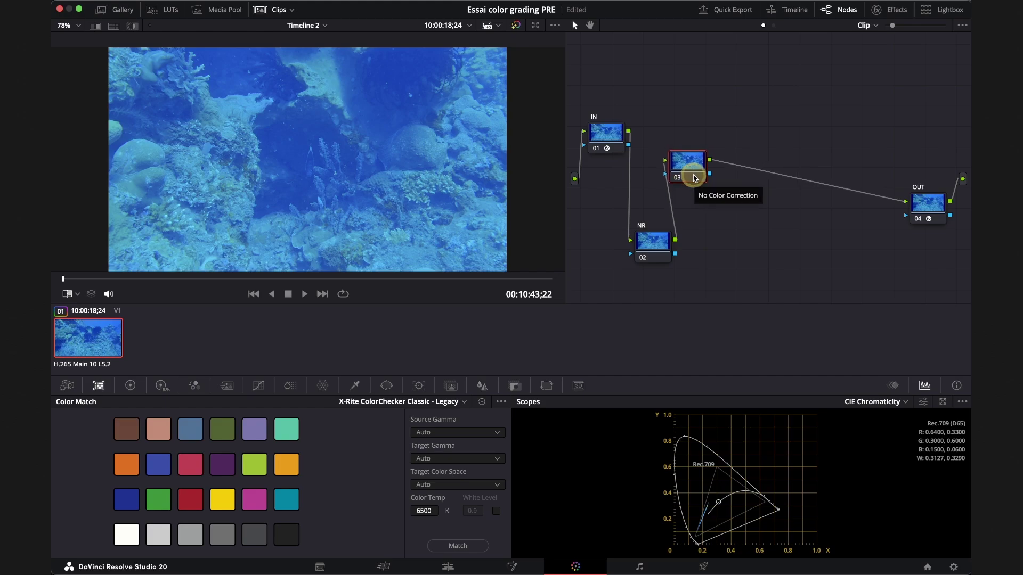
right_click(695, 178)
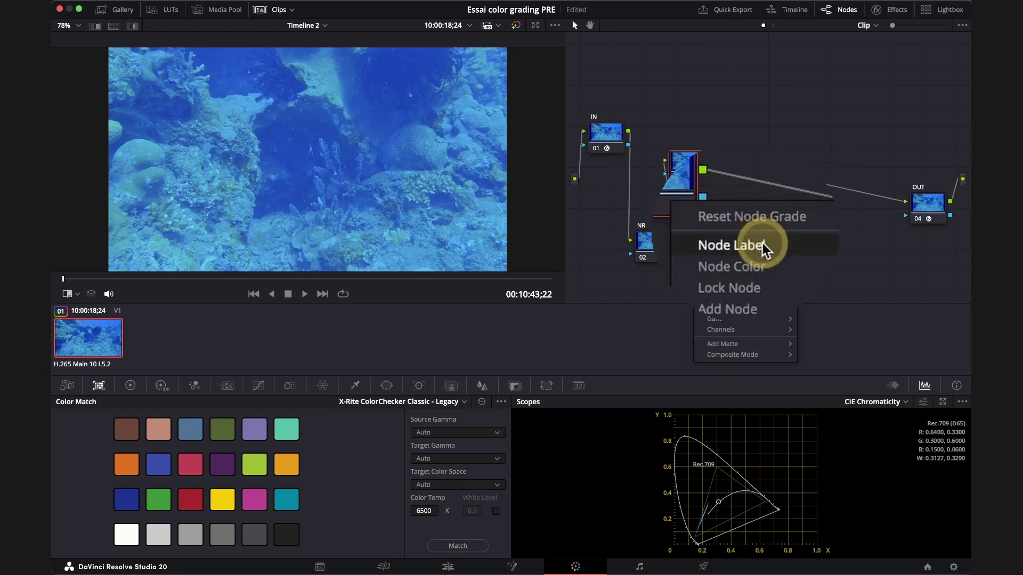
click(762, 245)
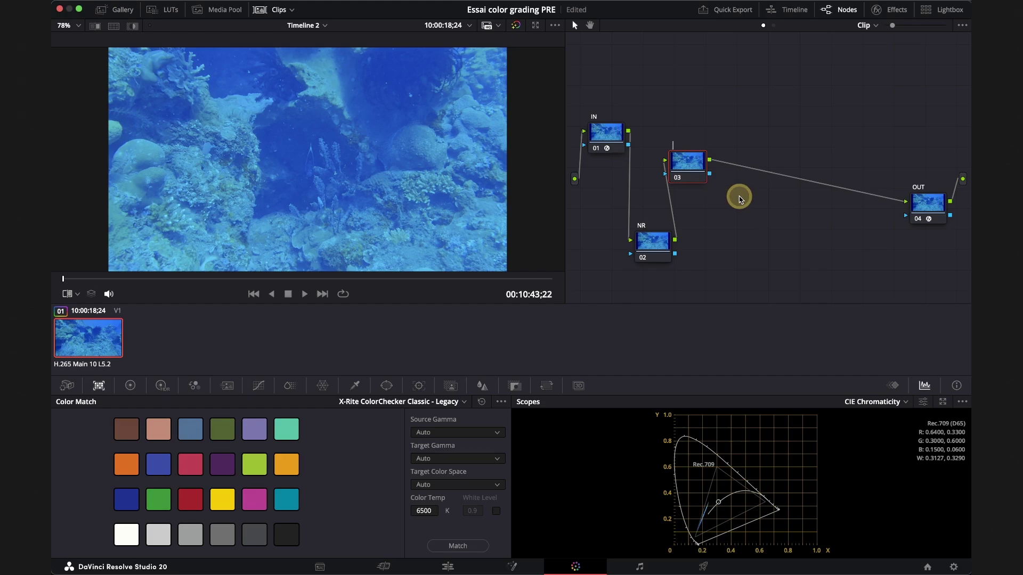
text(WB)
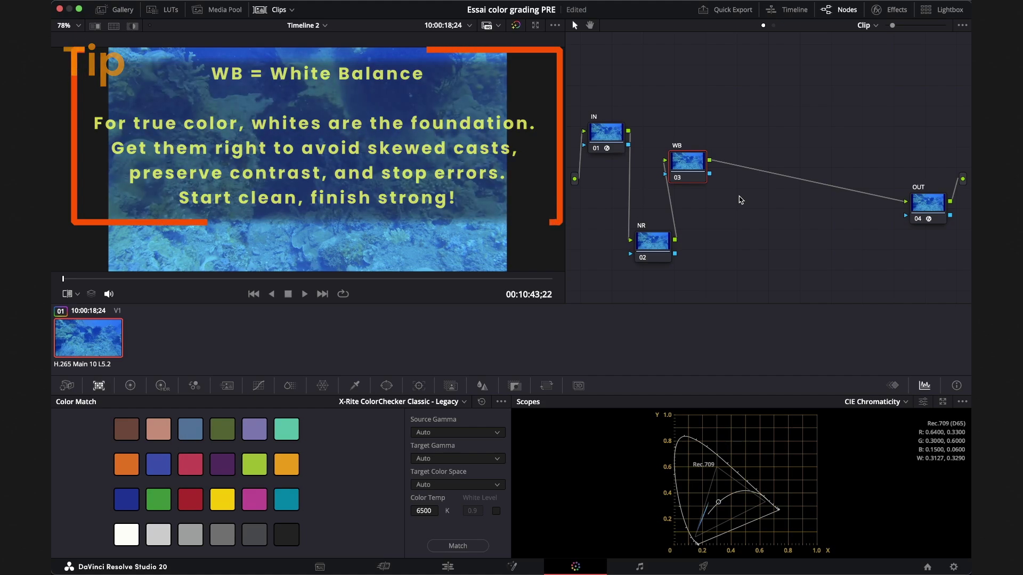
Add node 04 after WB, move it lower in the graph, and label it CONTRAST.
key(alt+s)
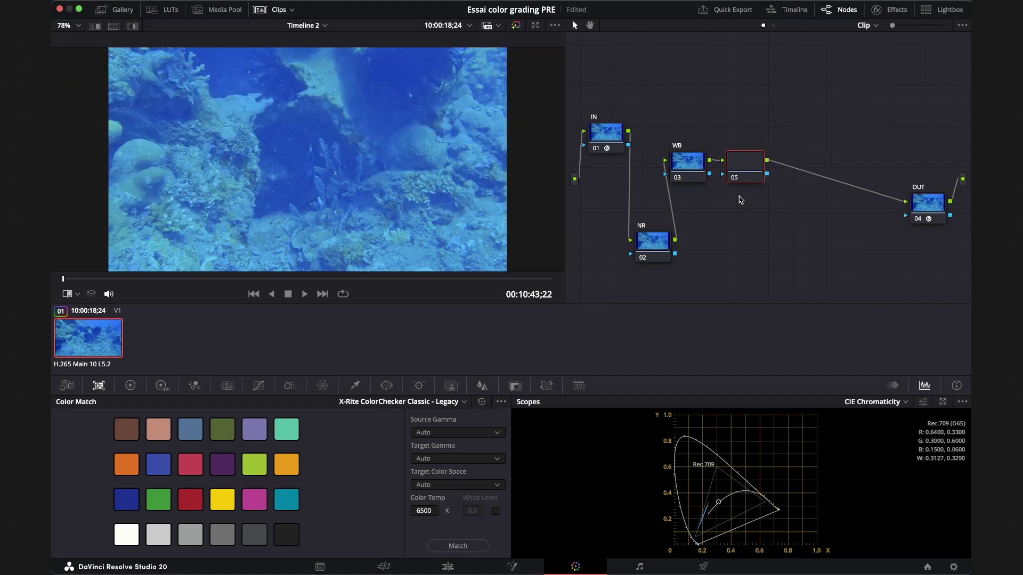
click(747, 170)
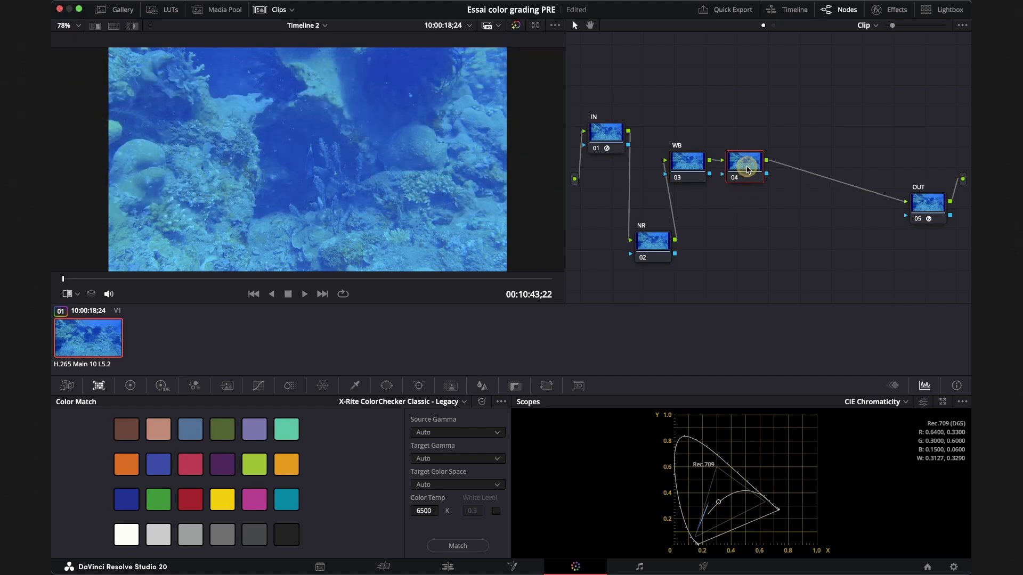
drag(747, 169, 739, 208)
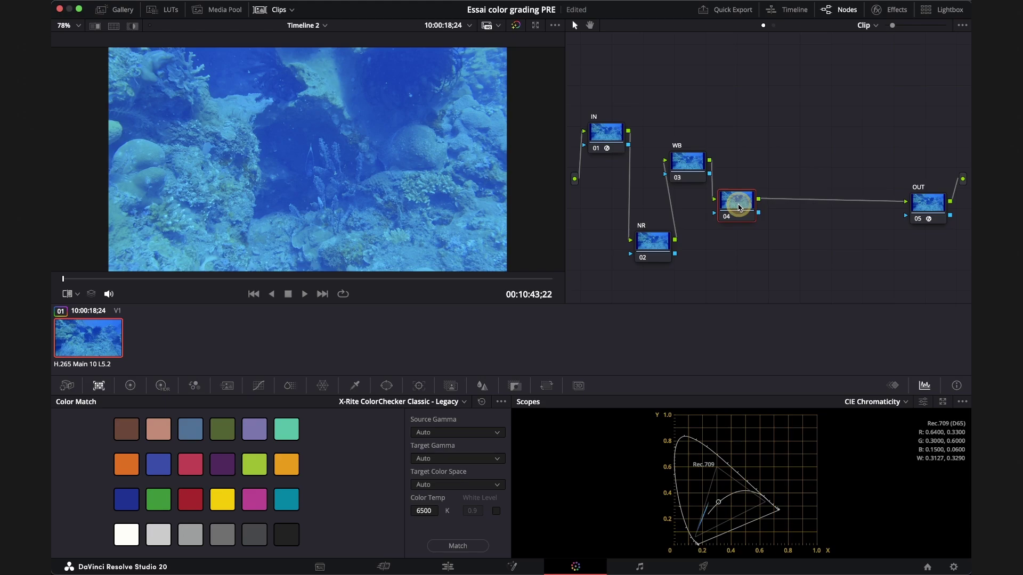
right_click(739, 208)
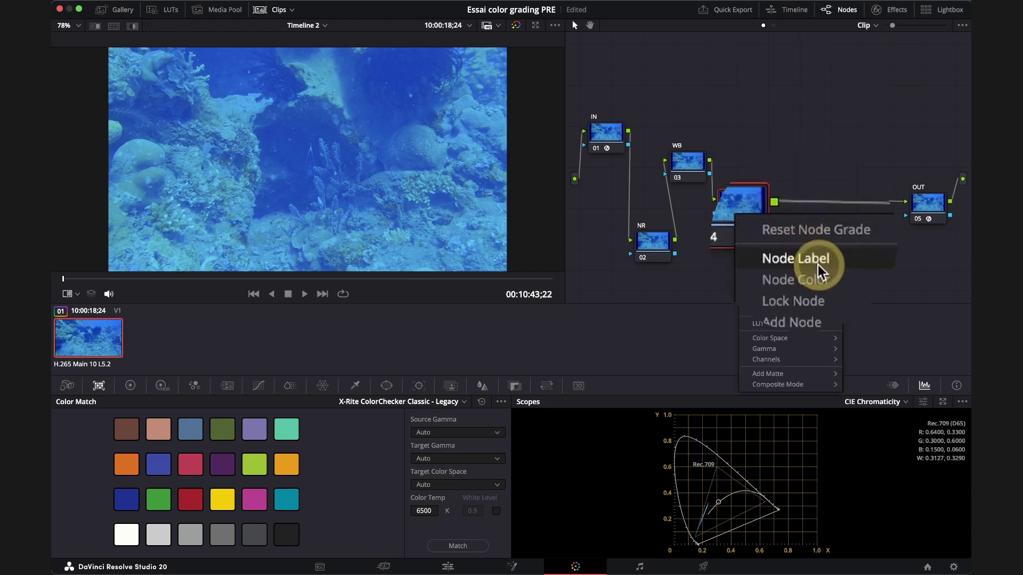
click(781, 231)
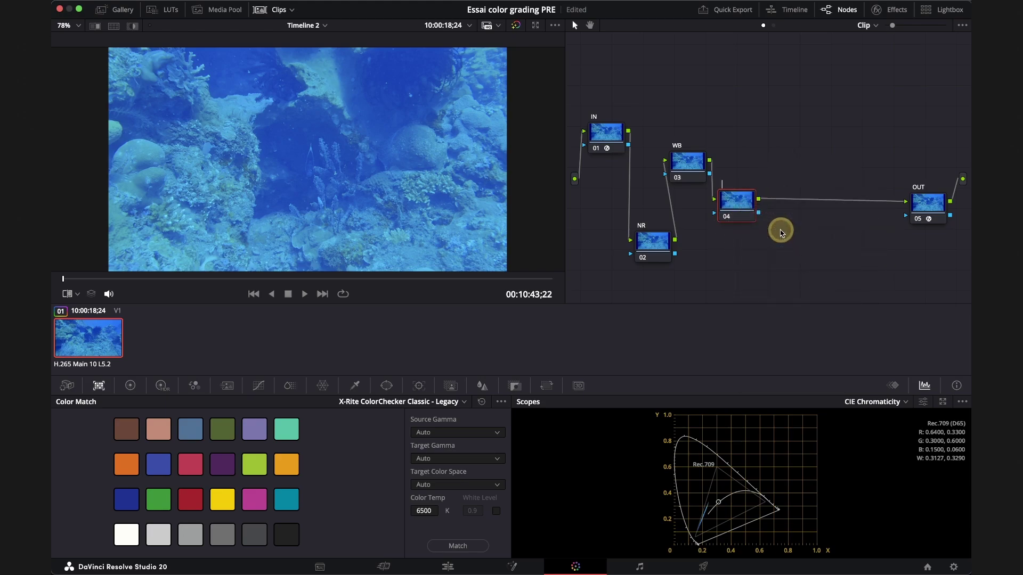
text(CONTRAST)
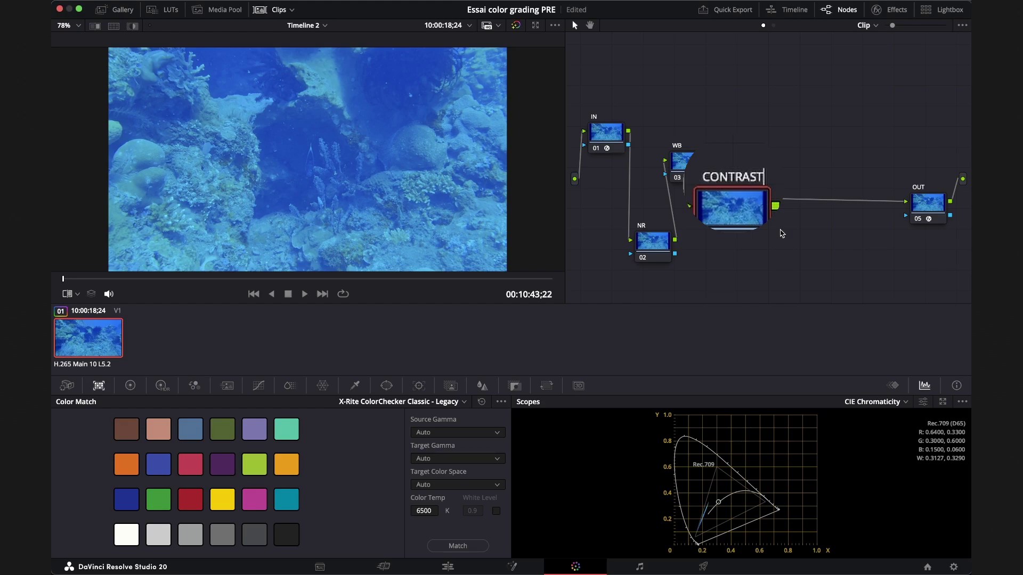
key(Return)
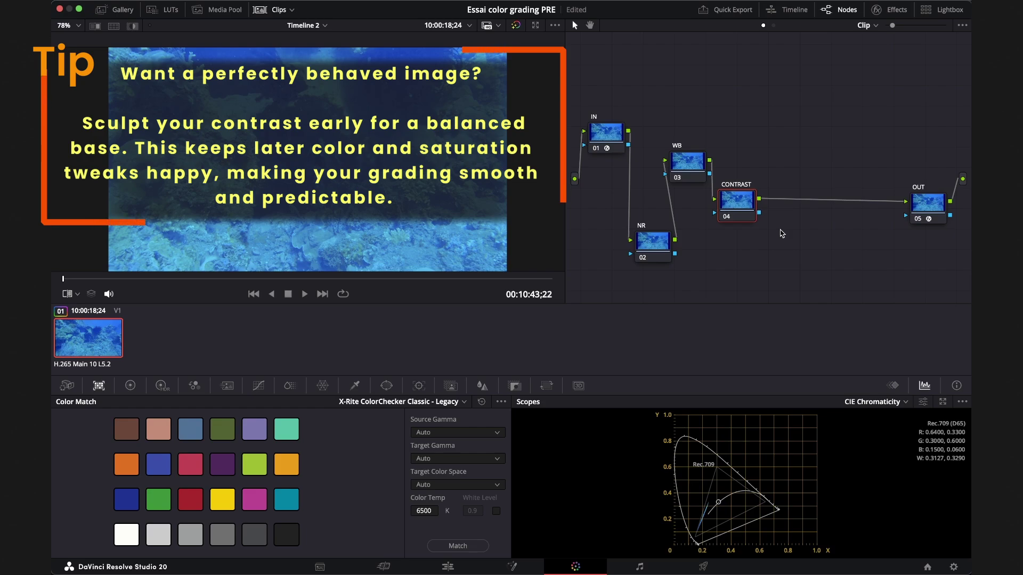
click(782, 233)
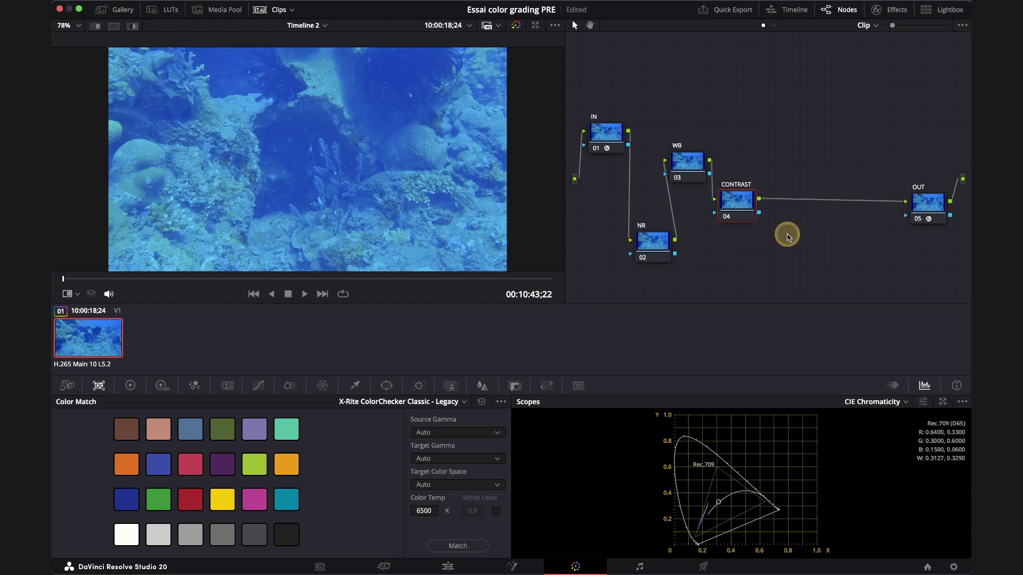
Add a serial node after CONTRAST and nudge node 05, WB and CONTRAST into place.
key(alt+s)
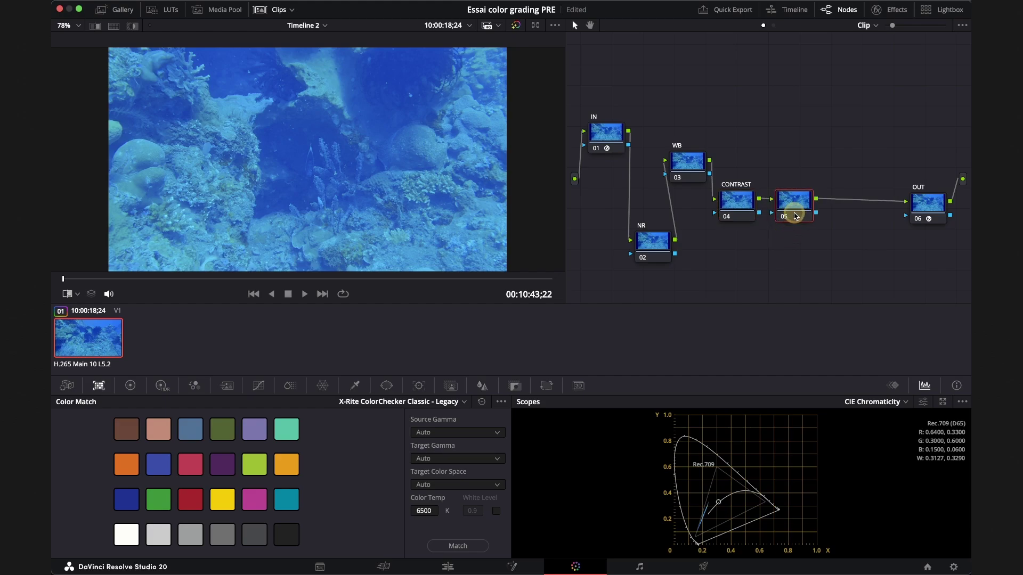
drag(794, 216, 773, 177)
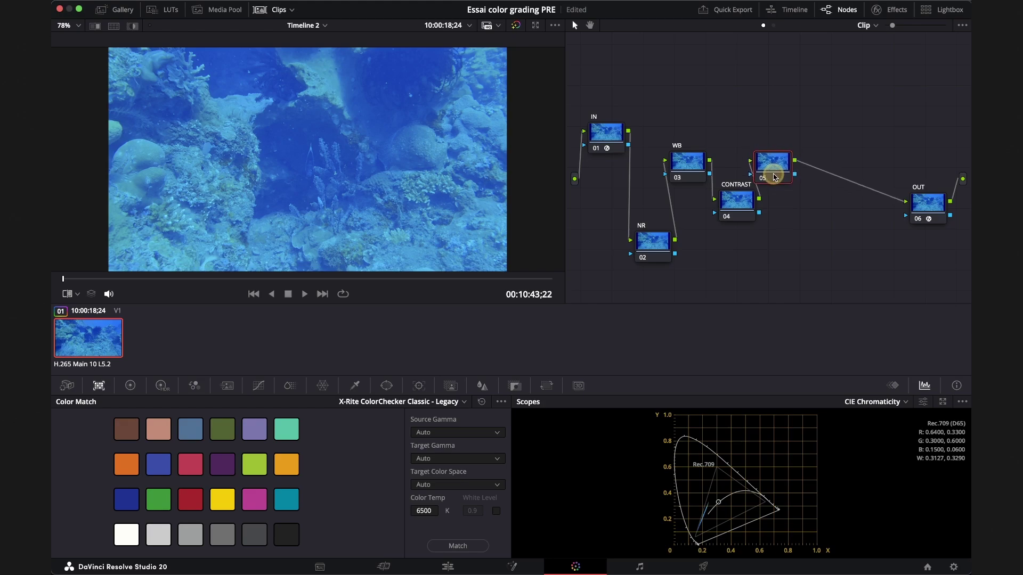
click(652, 171)
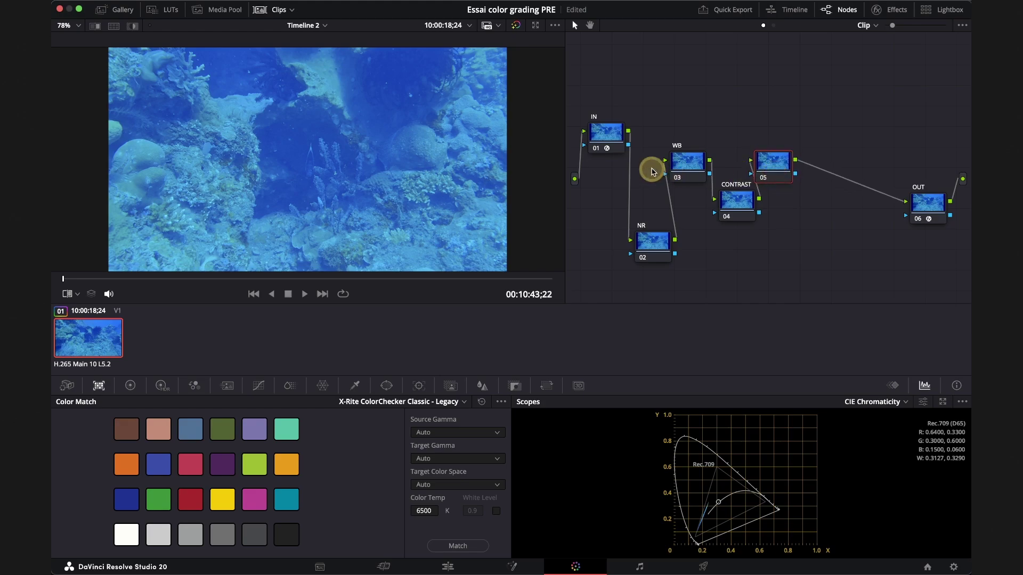
drag(701, 165, 701, 158)
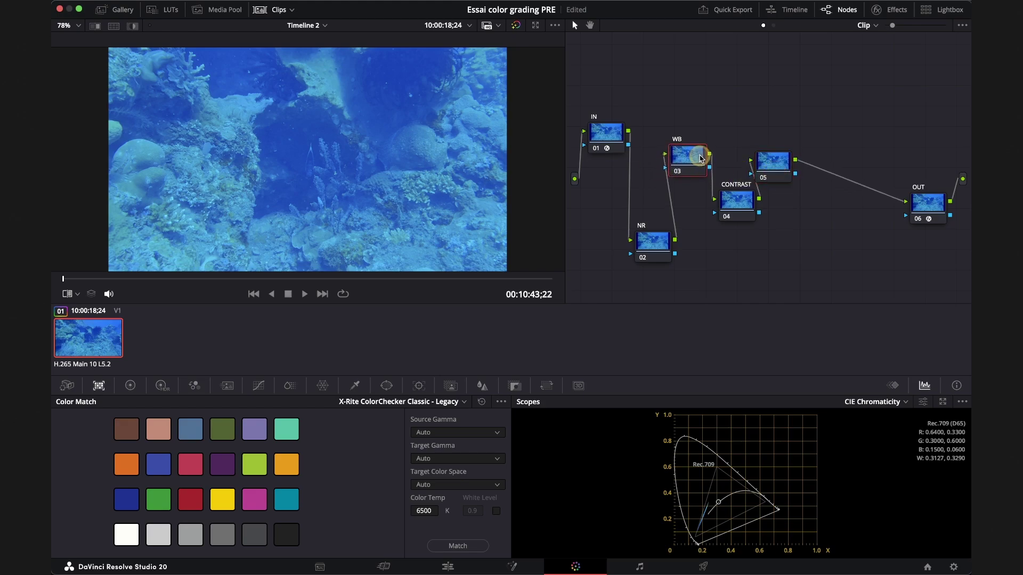
click(777, 170)
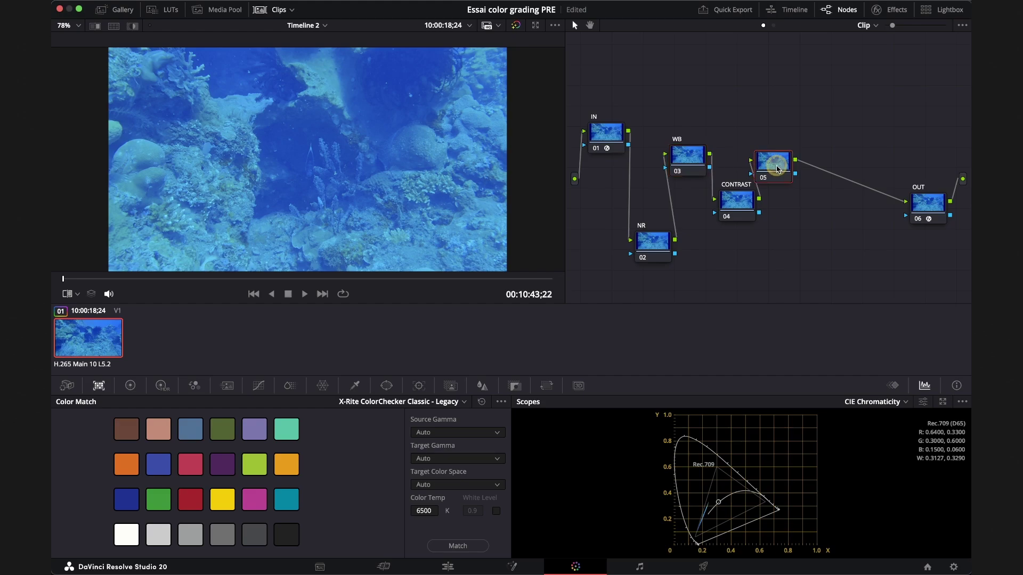
drag(776, 169, 777, 166)
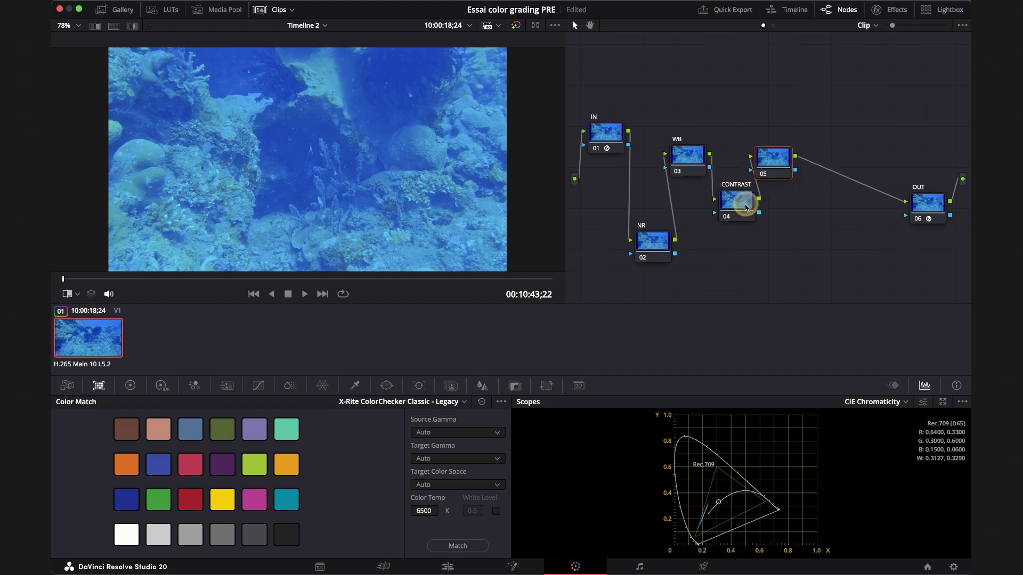
drag(746, 208, 741, 218)
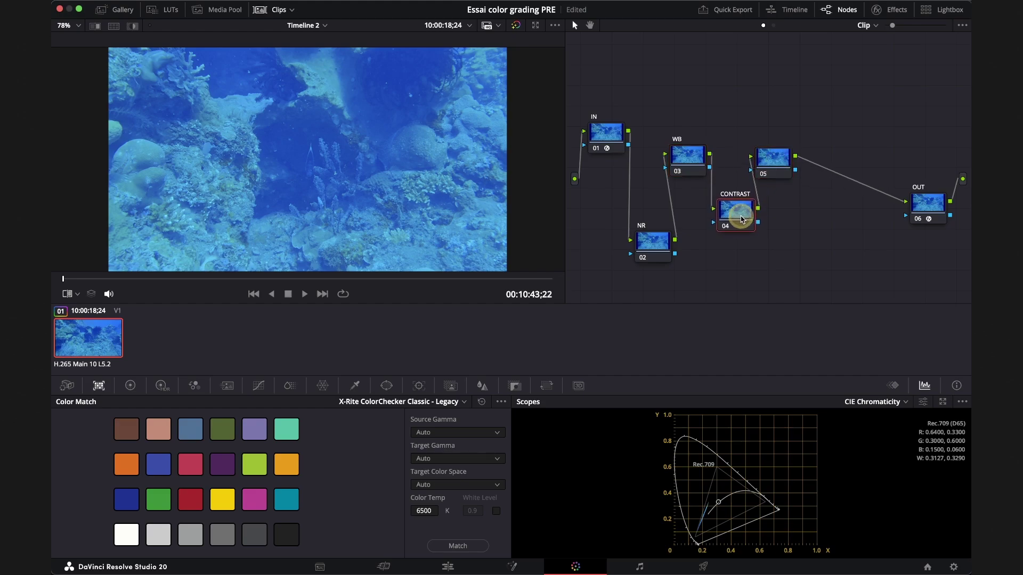
Label node 05 as CAST.
click(777, 166)
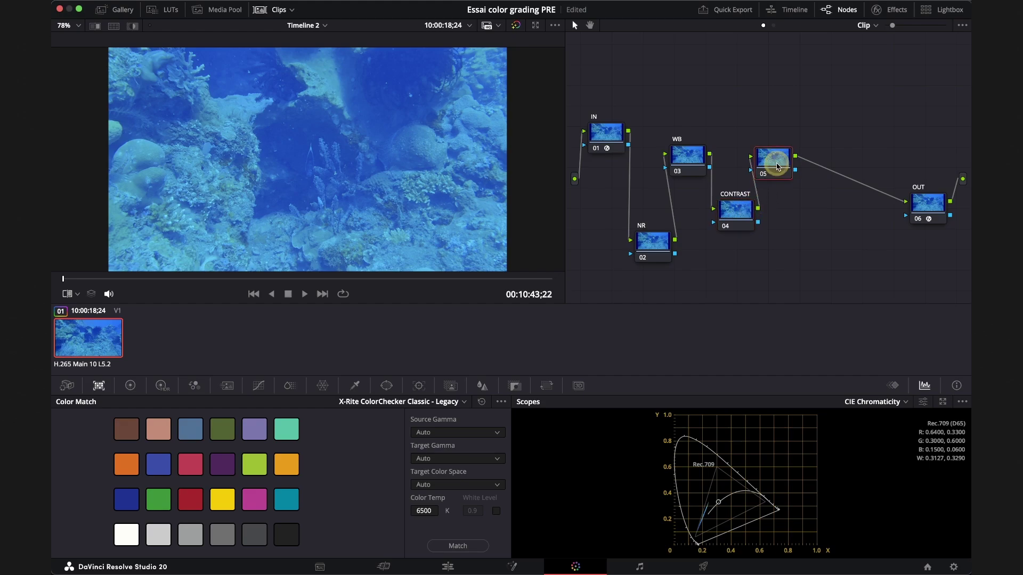
right_click(777, 166)
click(811, 187)
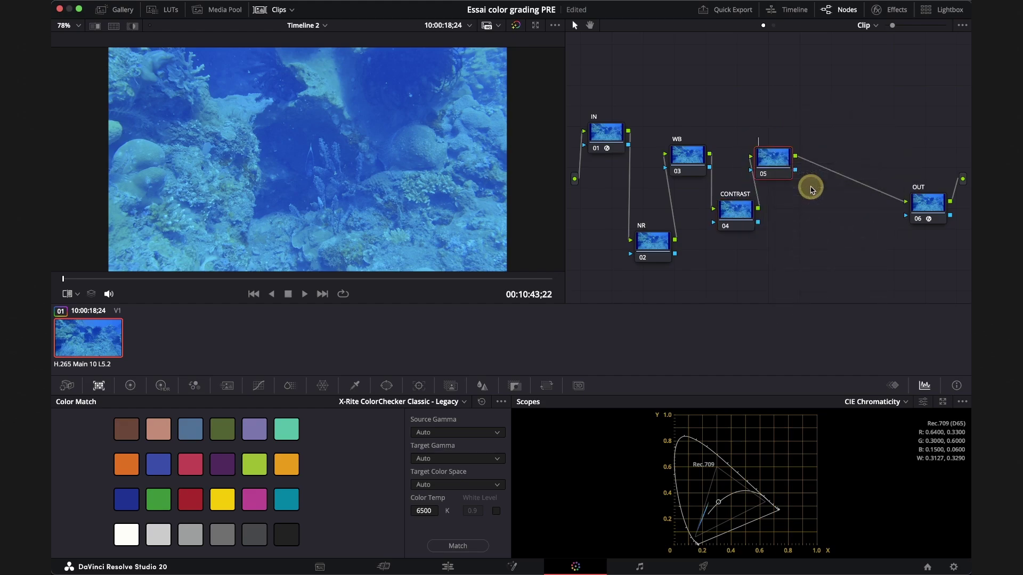
text(CAST)
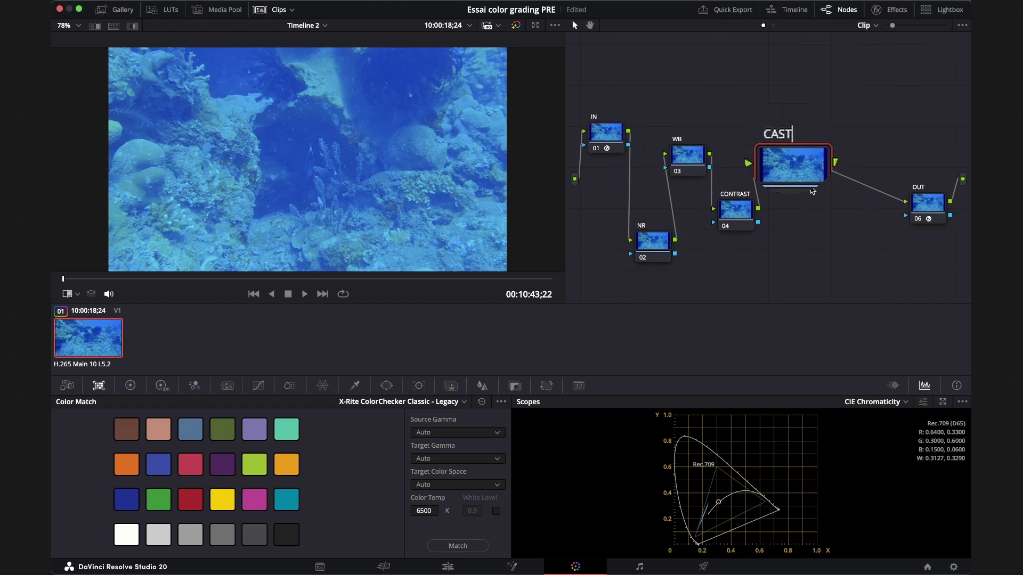
key(Return)
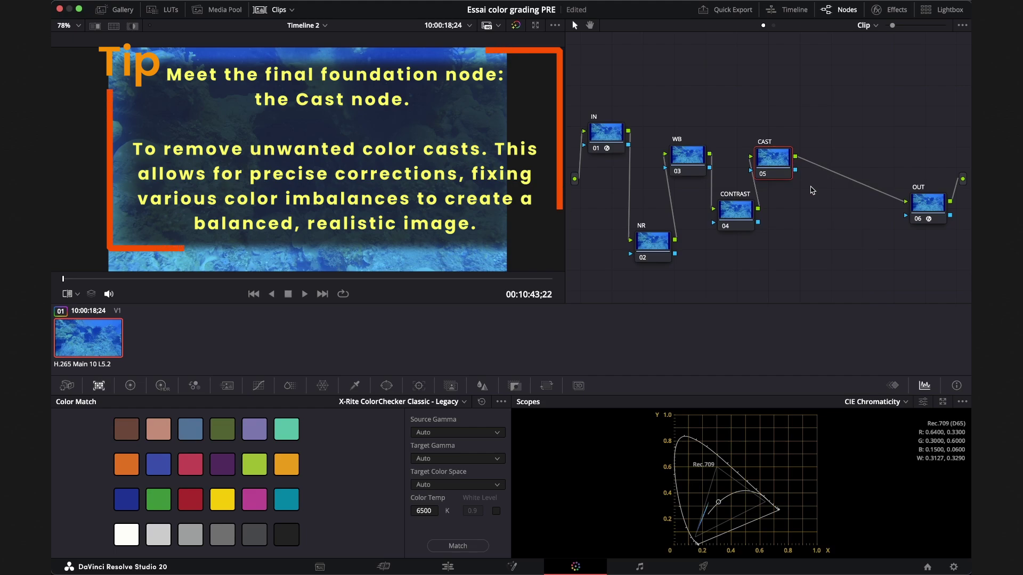
click(812, 190)
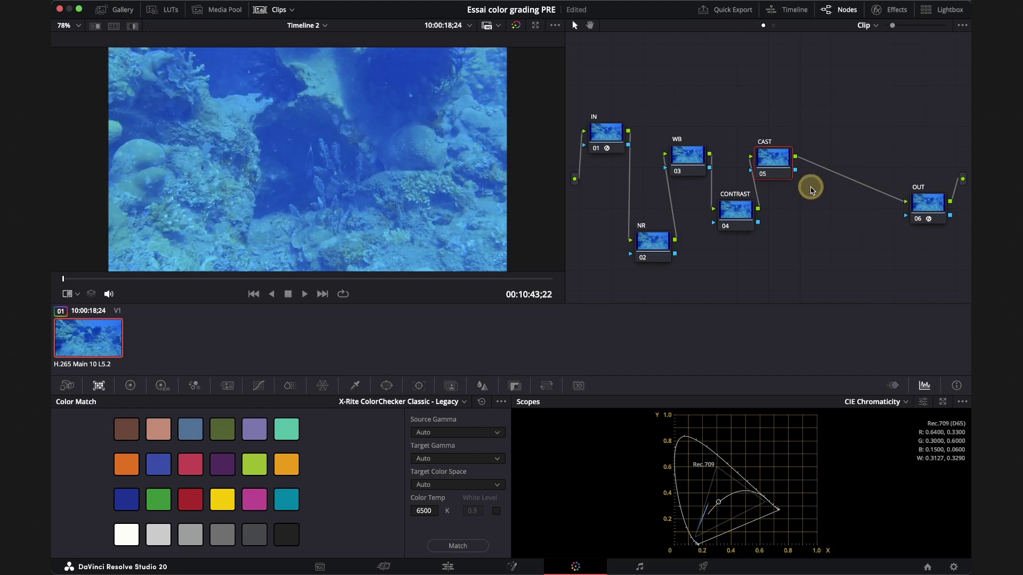
Add node 06 after CAST labelled HSL, then add another serial node after it.
key(alt+s)
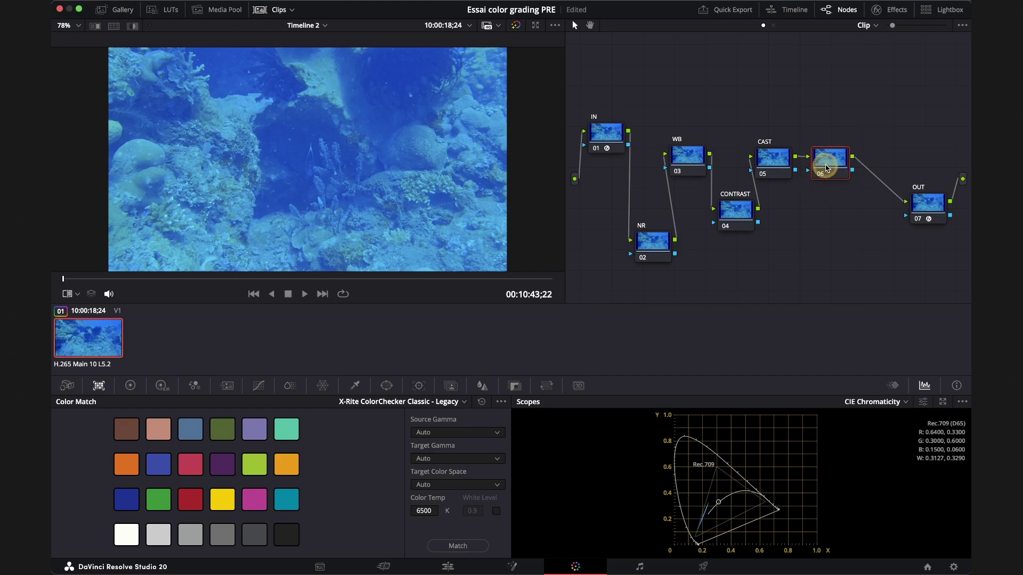
drag(826, 167, 820, 214)
drag(819, 215, 818, 214)
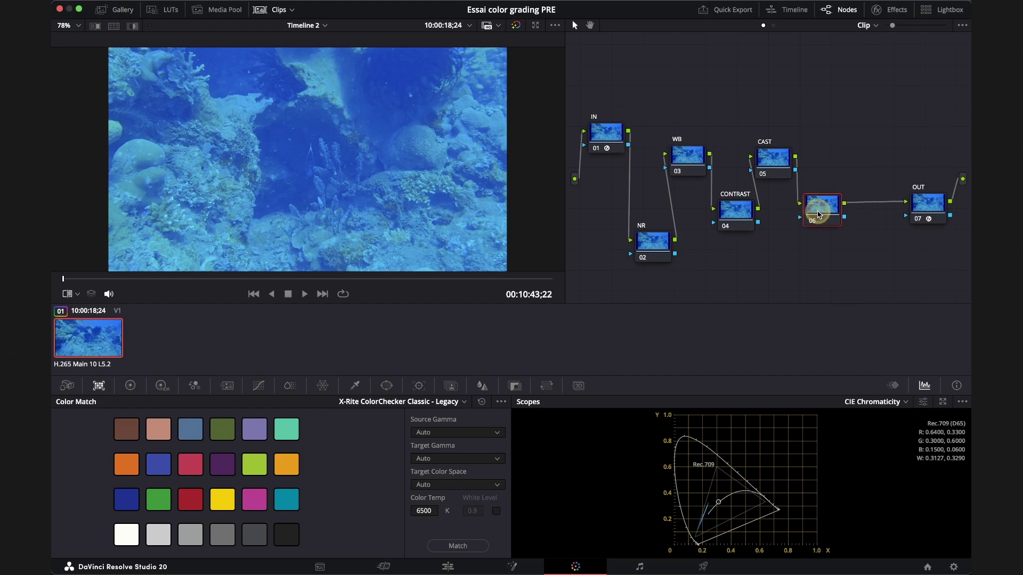
right_click(819, 215)
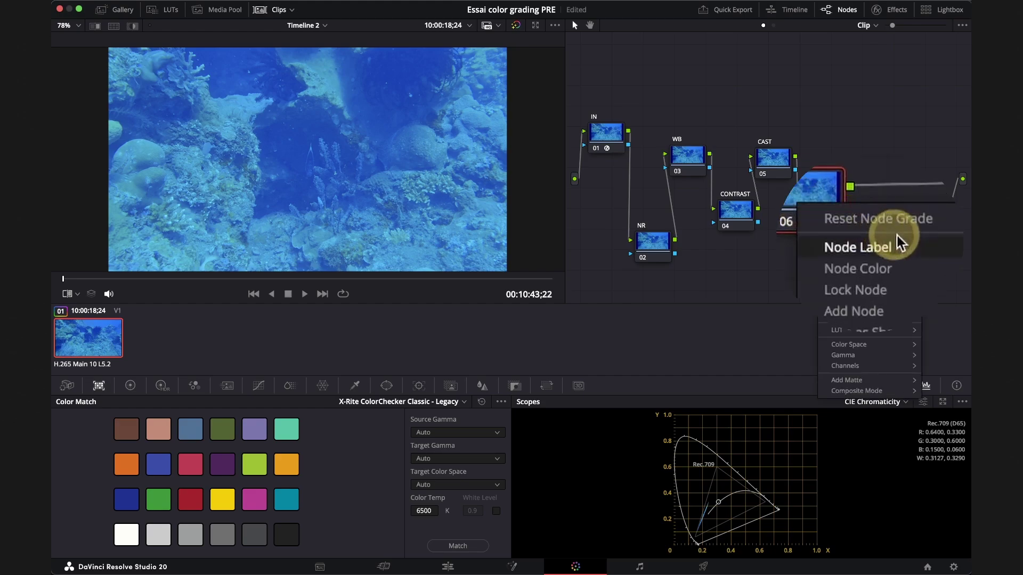
click(874, 236)
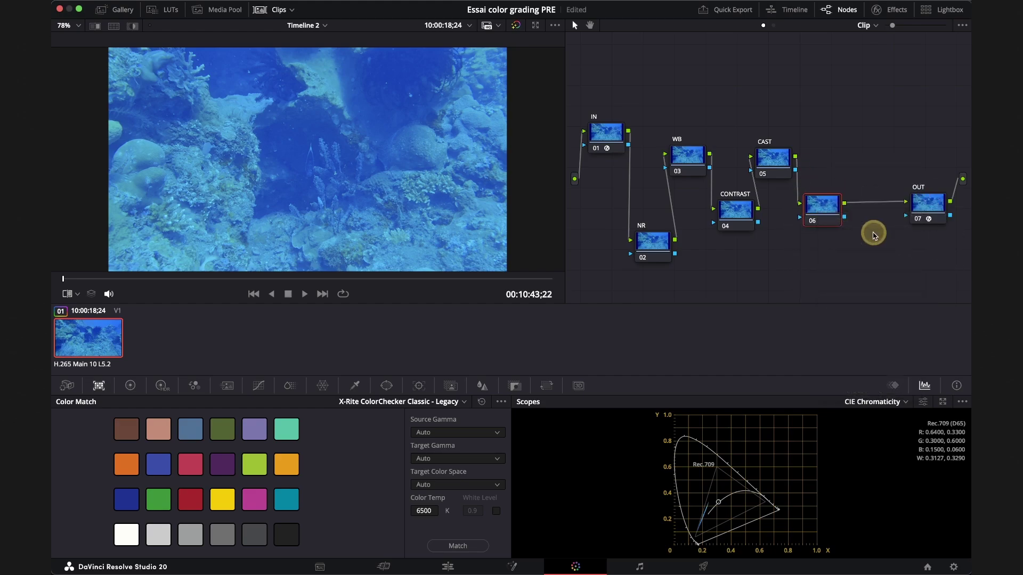
text(HSL)
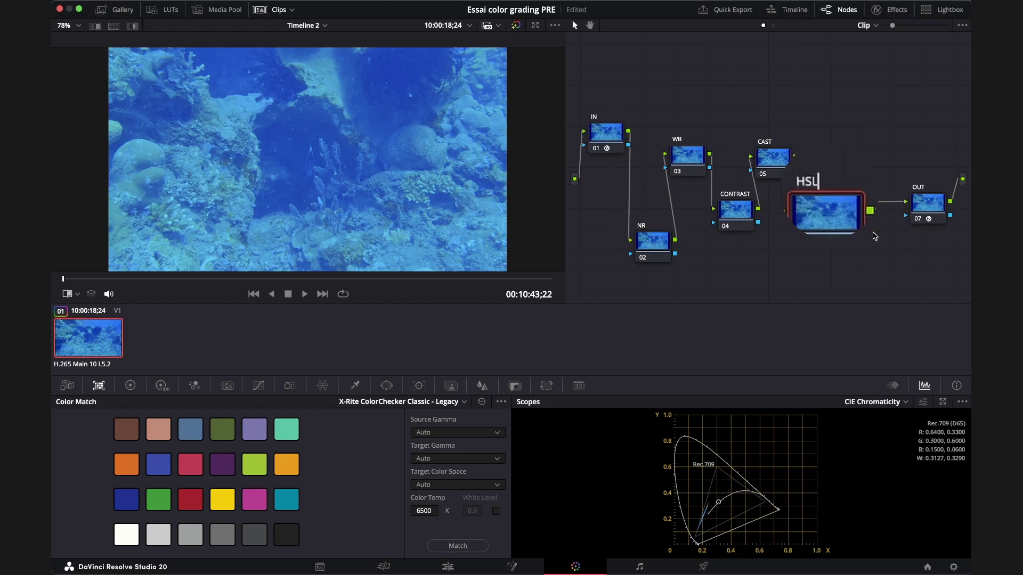
key(Return)
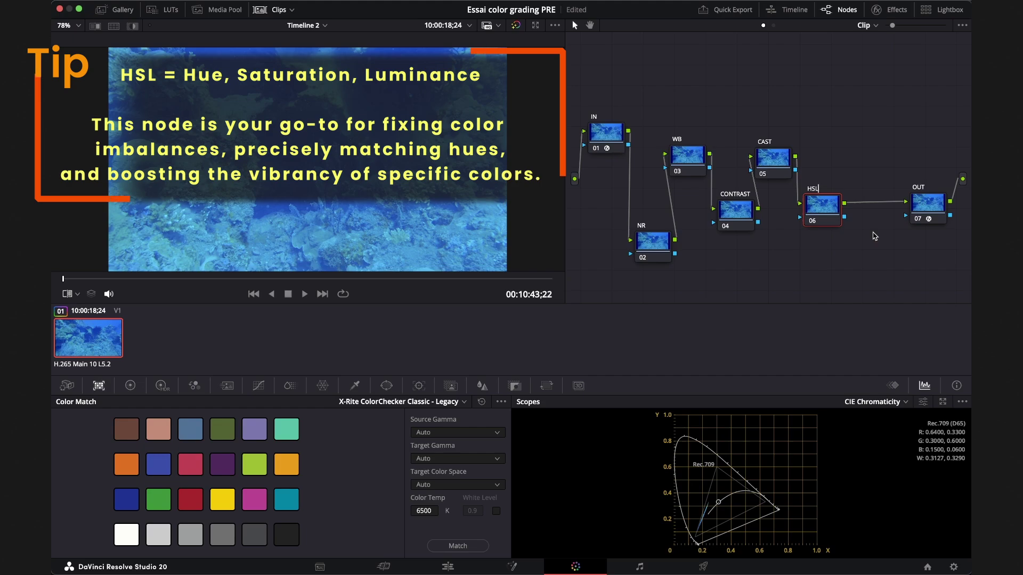
click(865, 235)
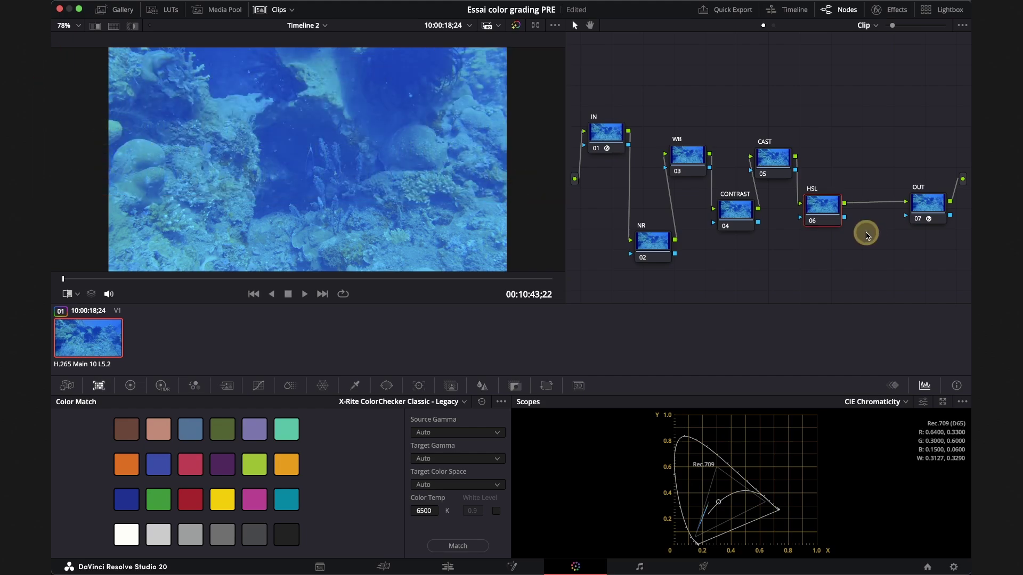
key(alt+s)
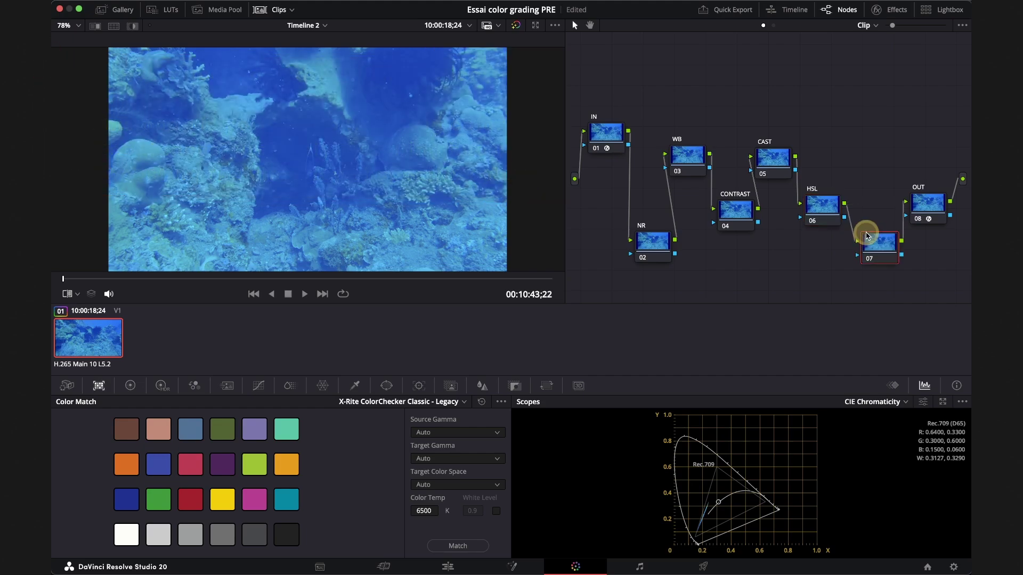
Raise node 07 level with CAST and label it WATER.
drag(874, 240, 860, 166)
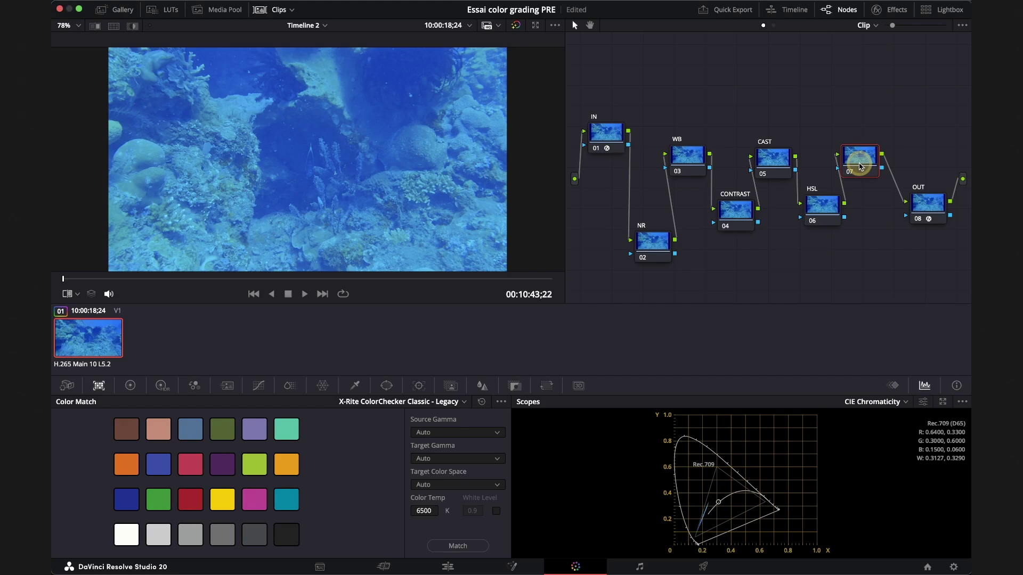
drag(860, 166, 859, 166)
right_click(859, 166)
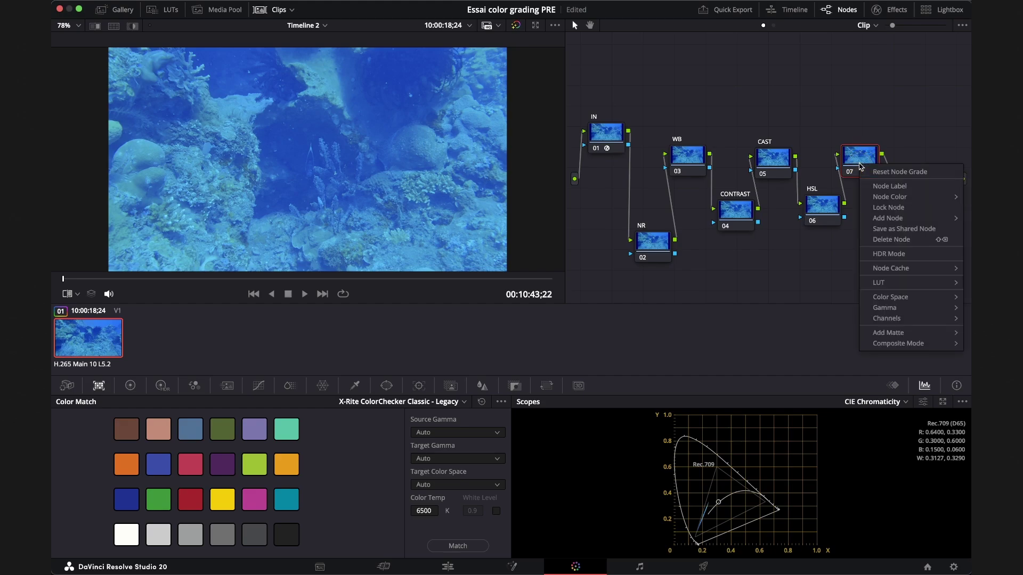
click(893, 190)
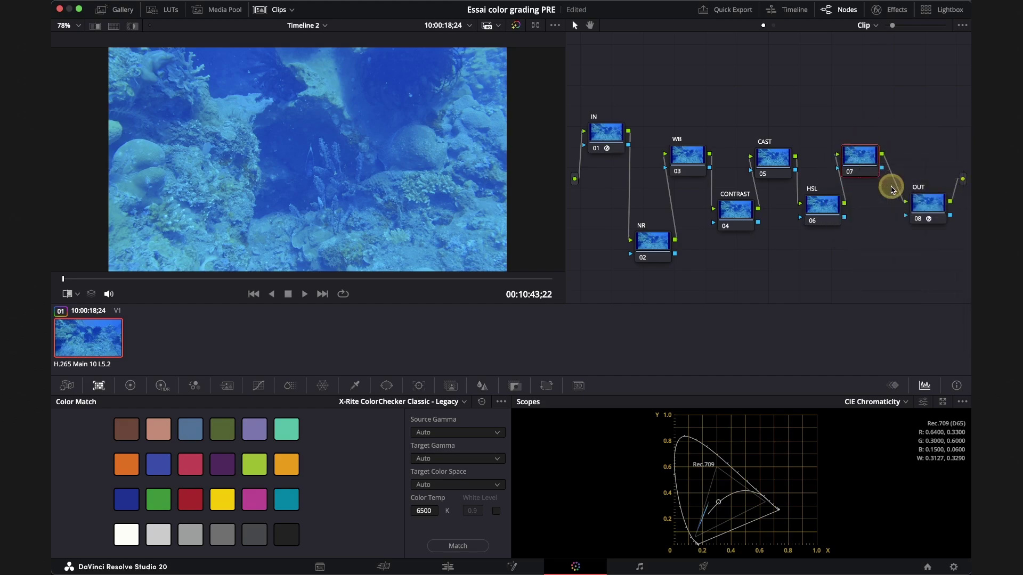
text(WATER)
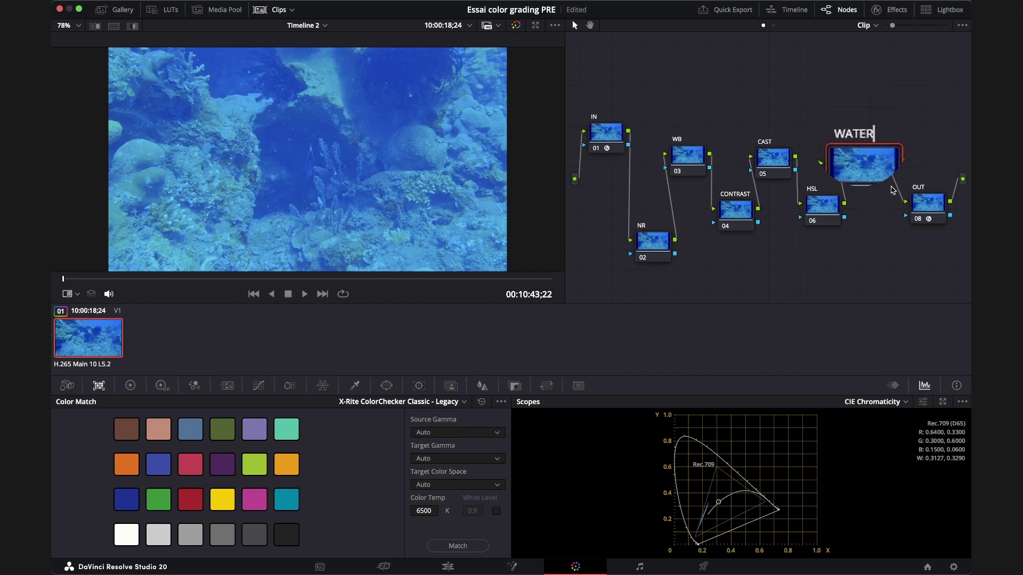
key(Return)
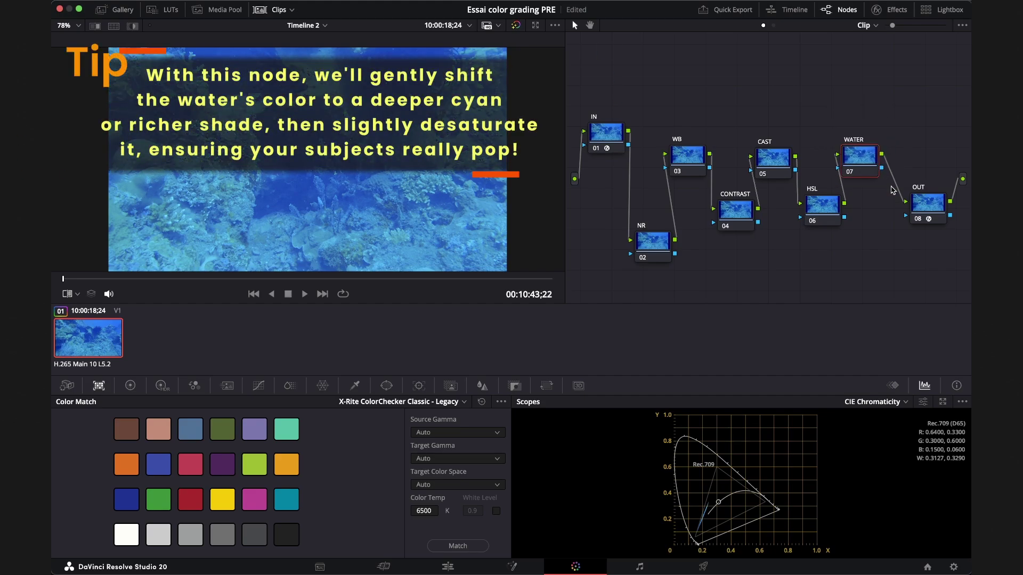
Add serial node 08 after WATER, placing it below, and lower the NR node slightly.
click(865, 161)
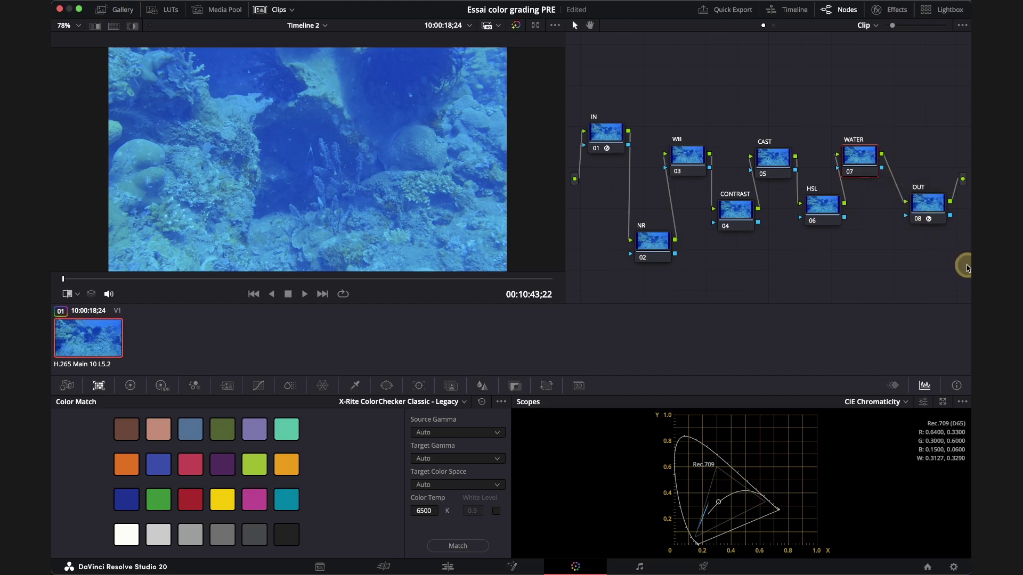
key(alt+s)
mouse_move(912, 160)
mouse_down()
mouse_move(888, 223)
mouse_move(889, 265)
mouse_up()
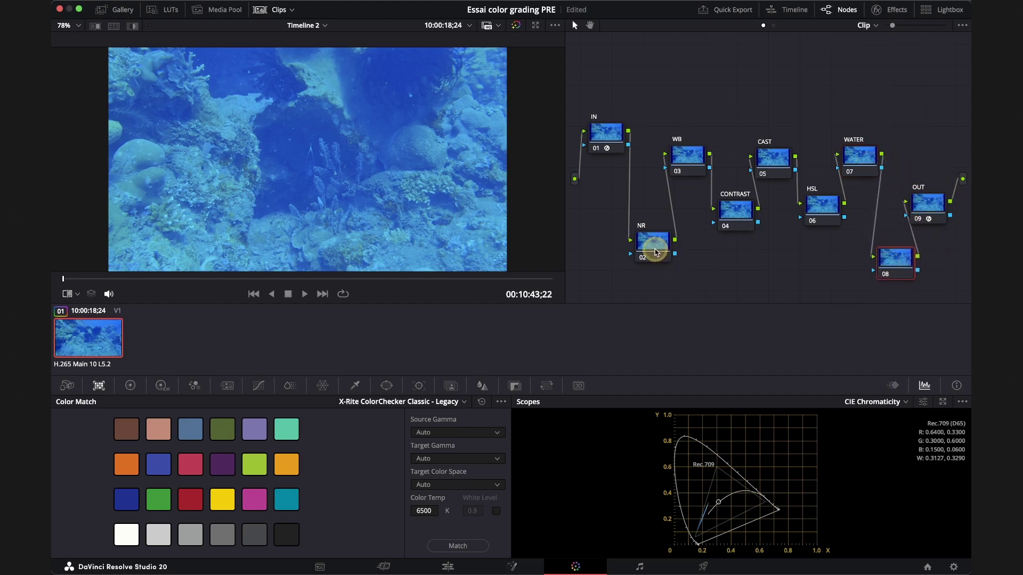
drag(655, 252, 655, 271)
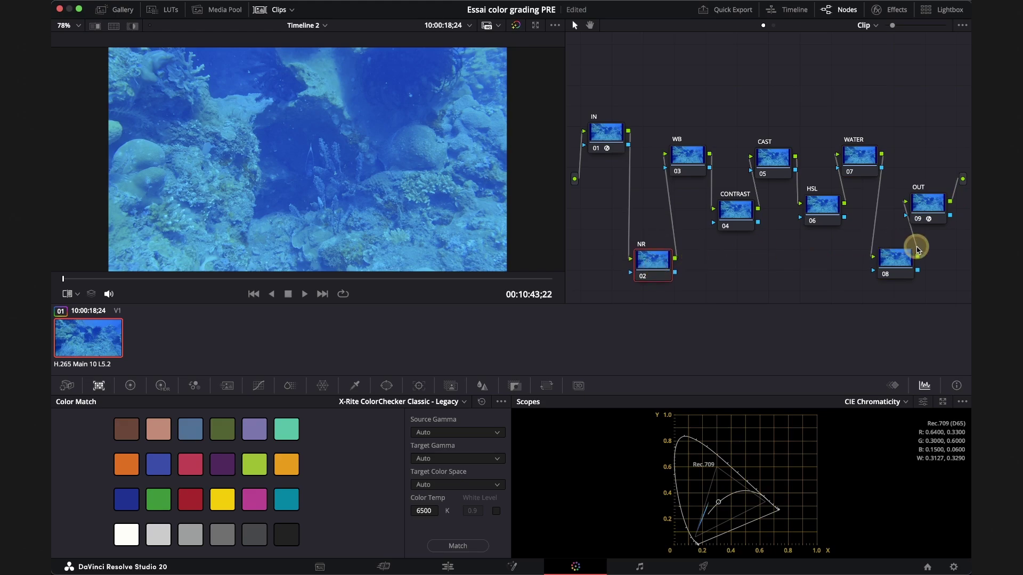
Give node 08 the label SHARP, the last node before OUT.
right_click(897, 266)
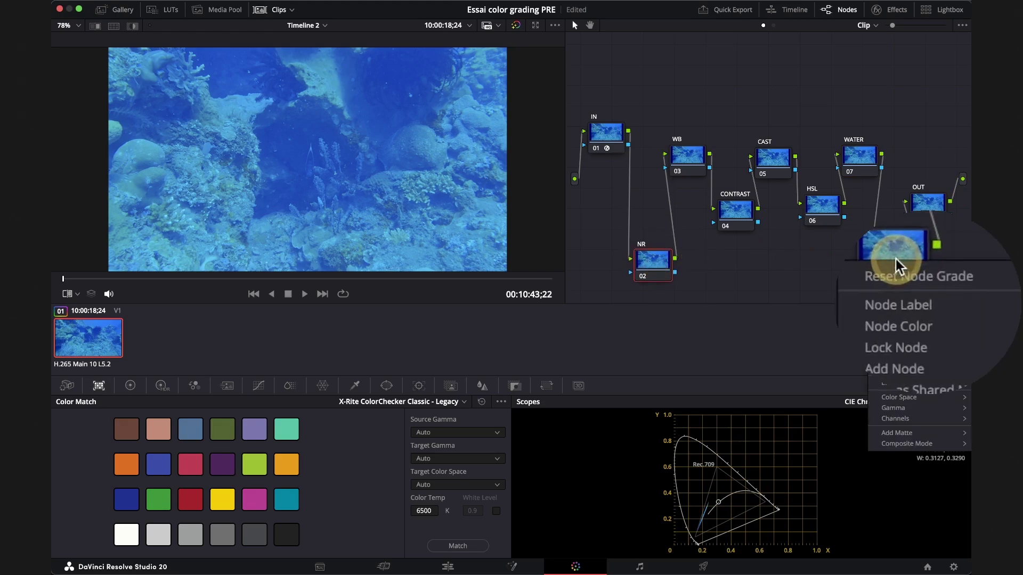
click(926, 309)
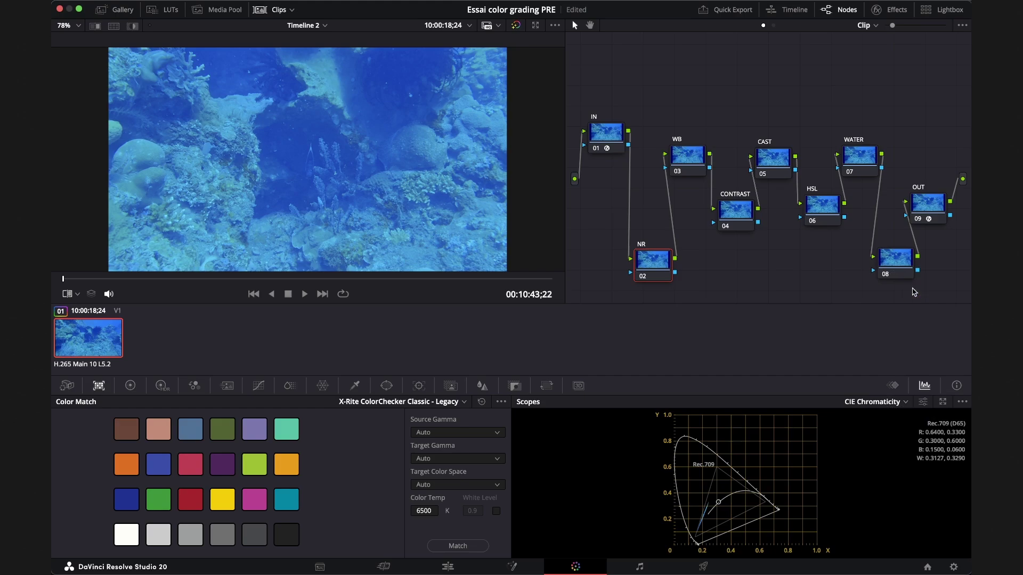
text(SH)
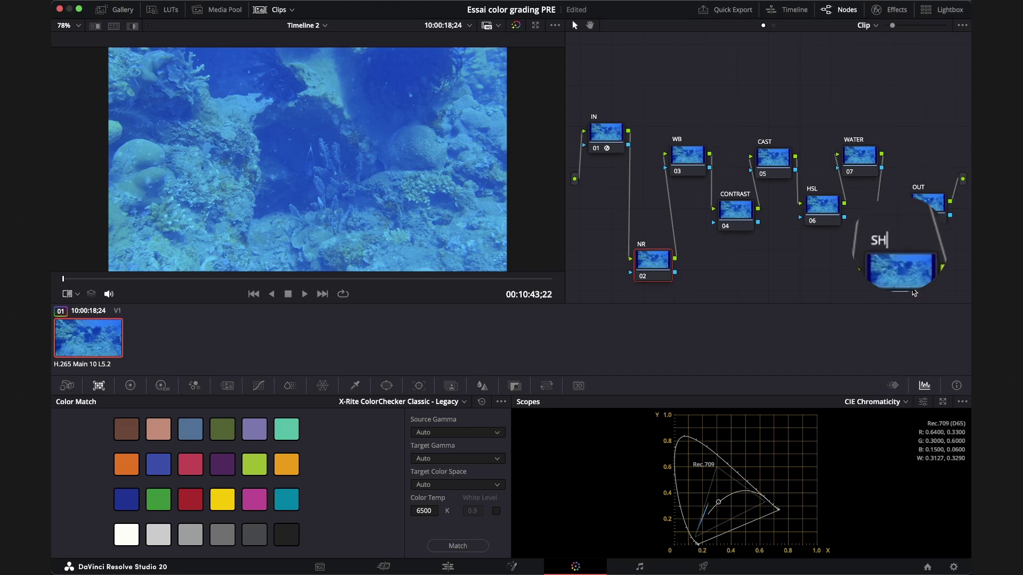
text(ARP)
key(Return)
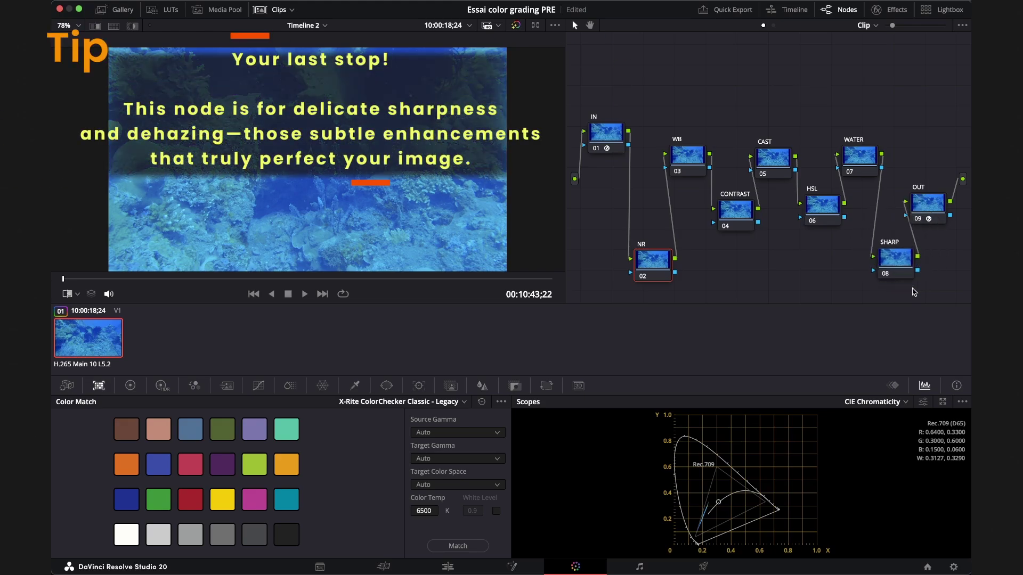
click(814, 297)
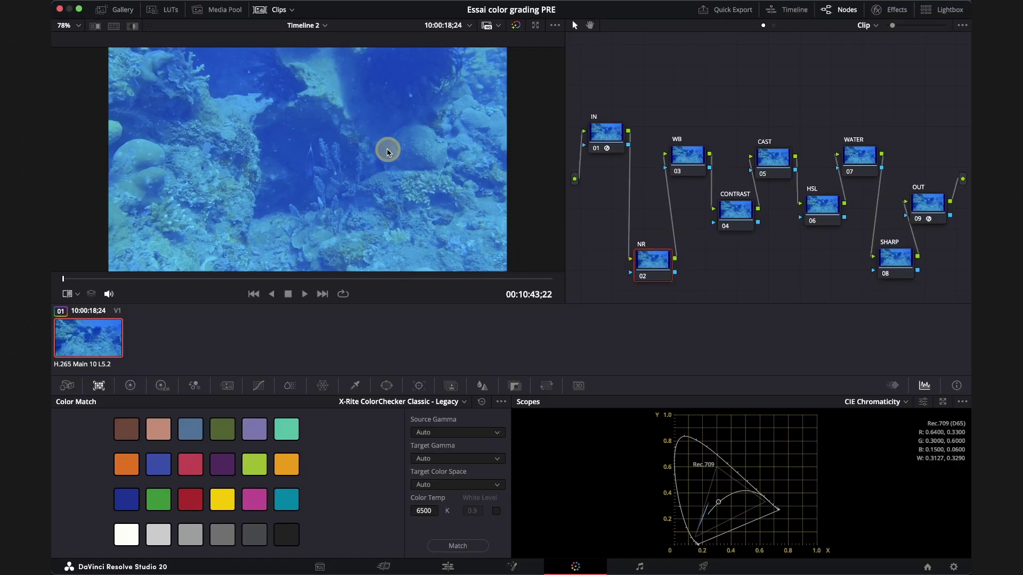
Grab a still of the current grade and open the Gallery.
right_click(388, 152)
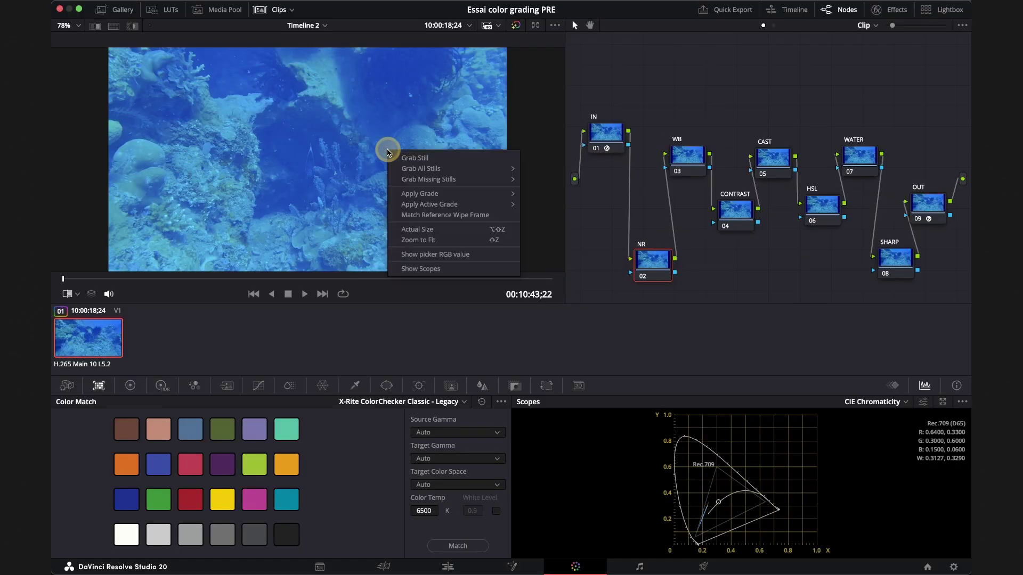
click(413, 157)
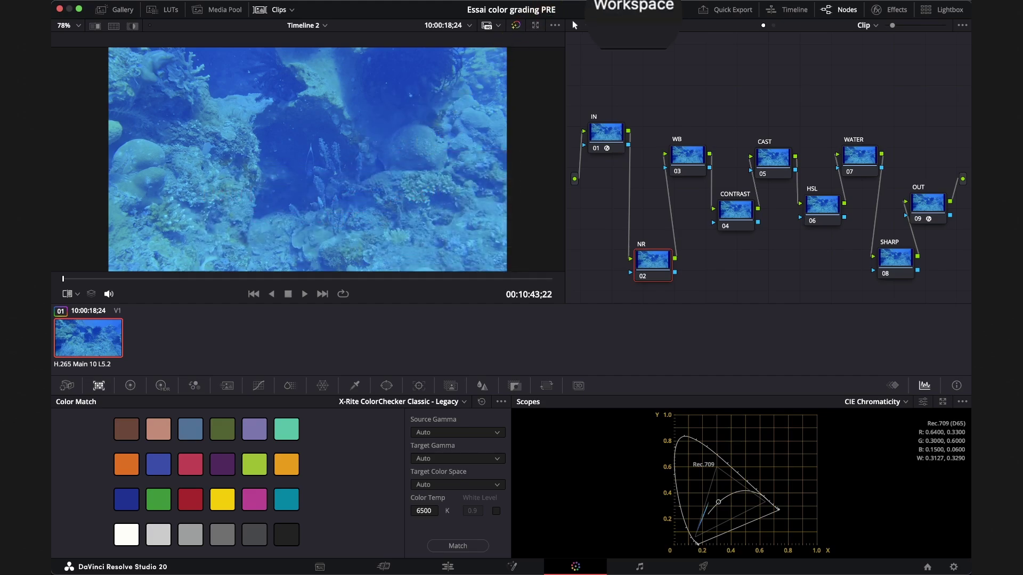
click(633, 3)
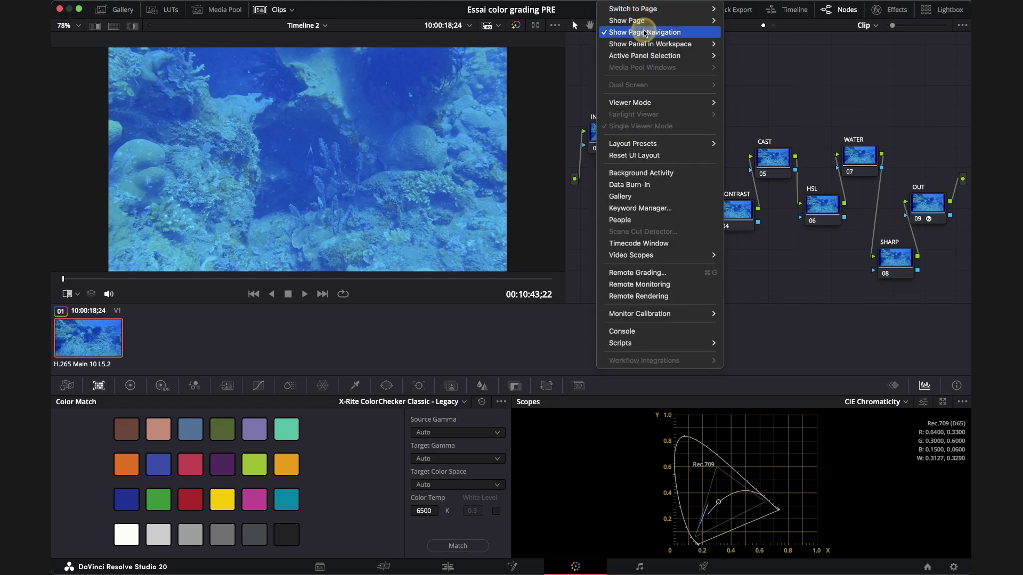
click(684, 198)
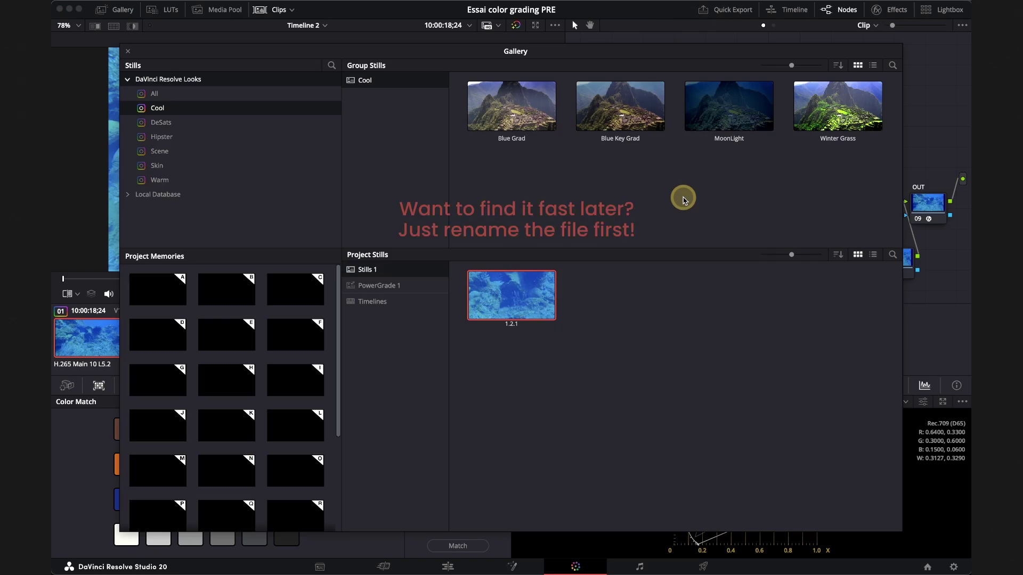
Rename the 1.2.1 still's label to BASE NODE TREE.
click(522, 305)
right_click(522, 304)
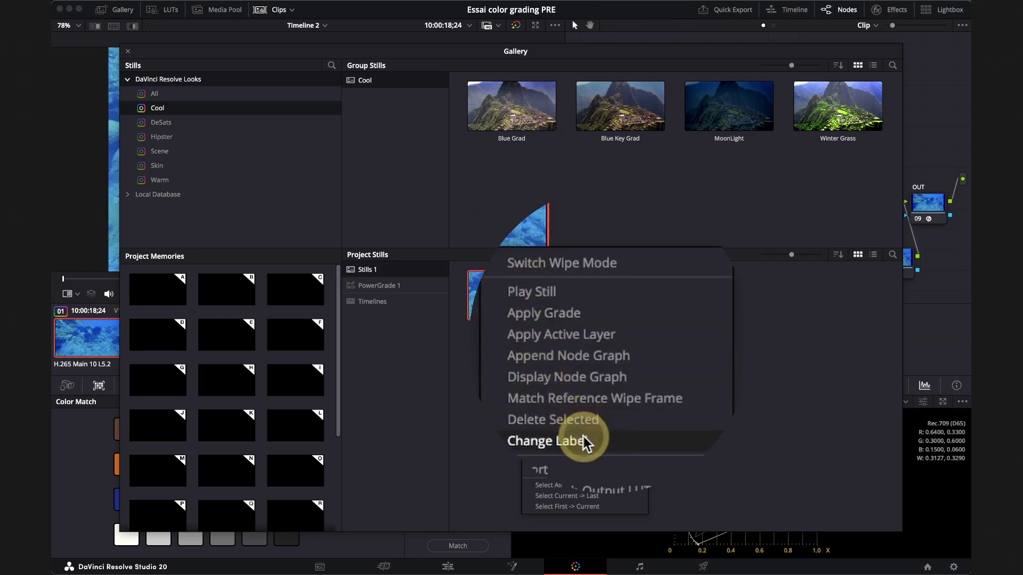
click(582, 441)
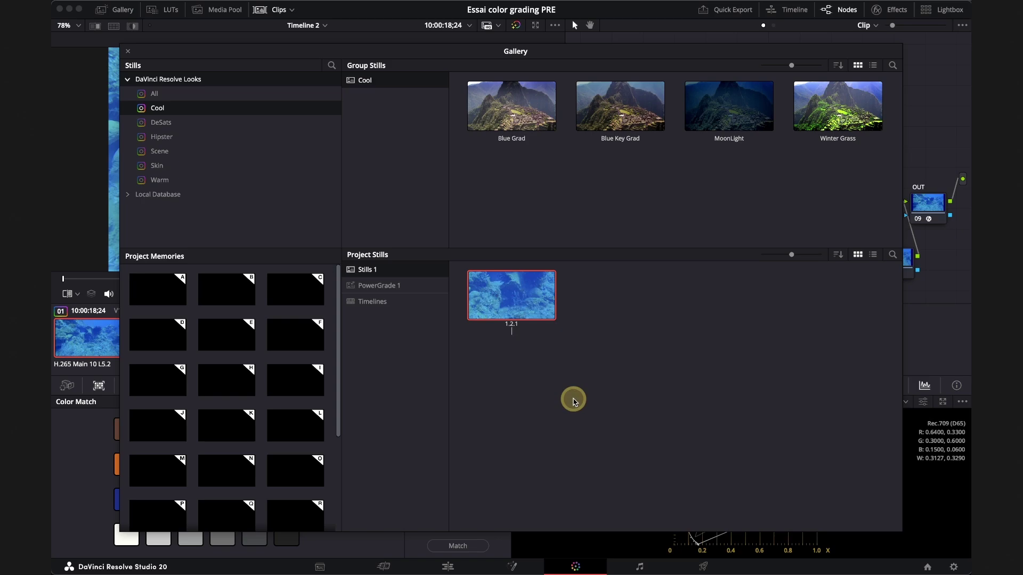
text(BAS)
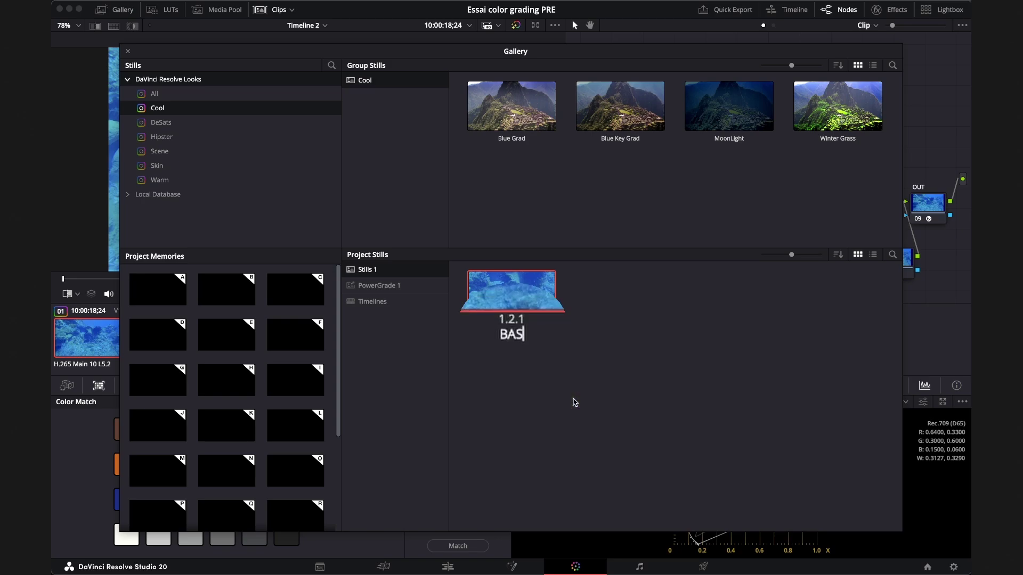
text(E TRE)
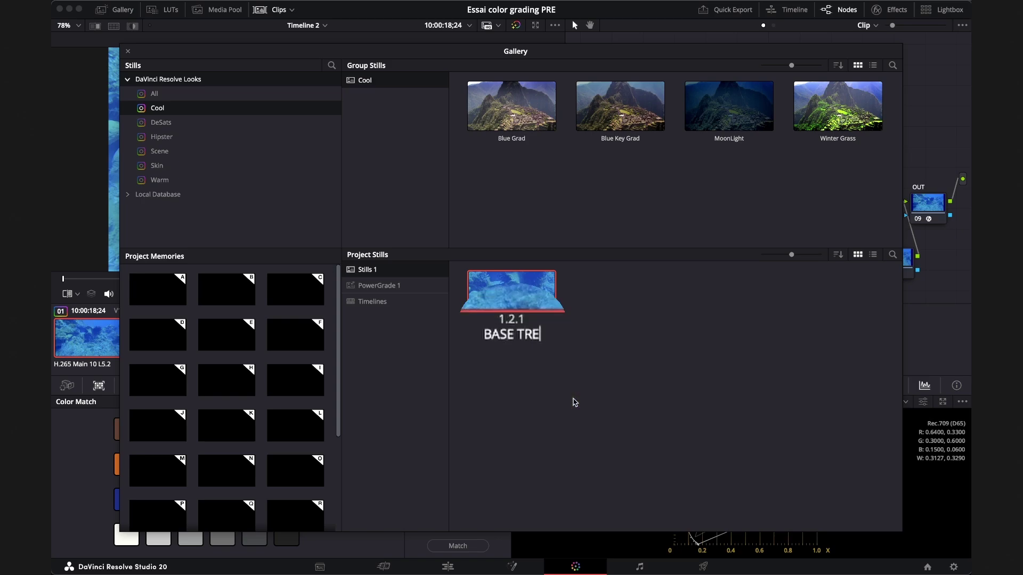
text(E)
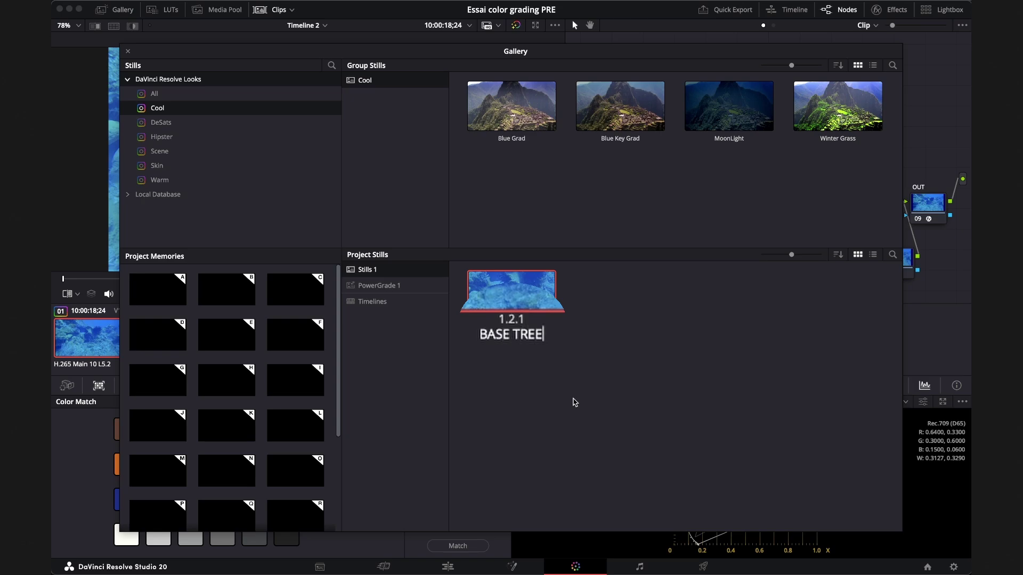
key(Left)
key(Left)
key(Left)
text(NOD)
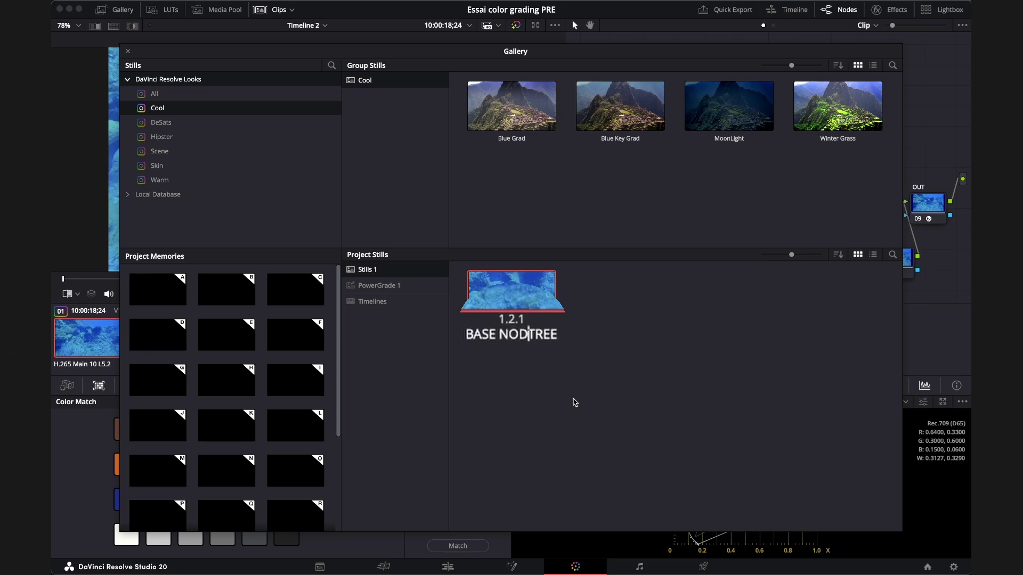
text(E)
click(588, 395)
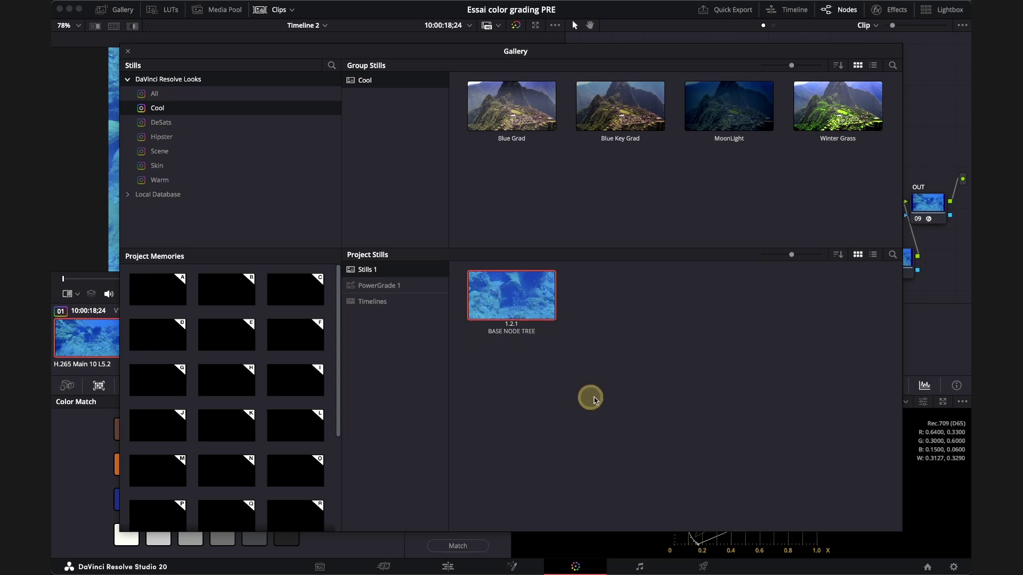
Move the BASE NODE TREE still into the PowerGrade 1 album and check it there.
click(624, 394)
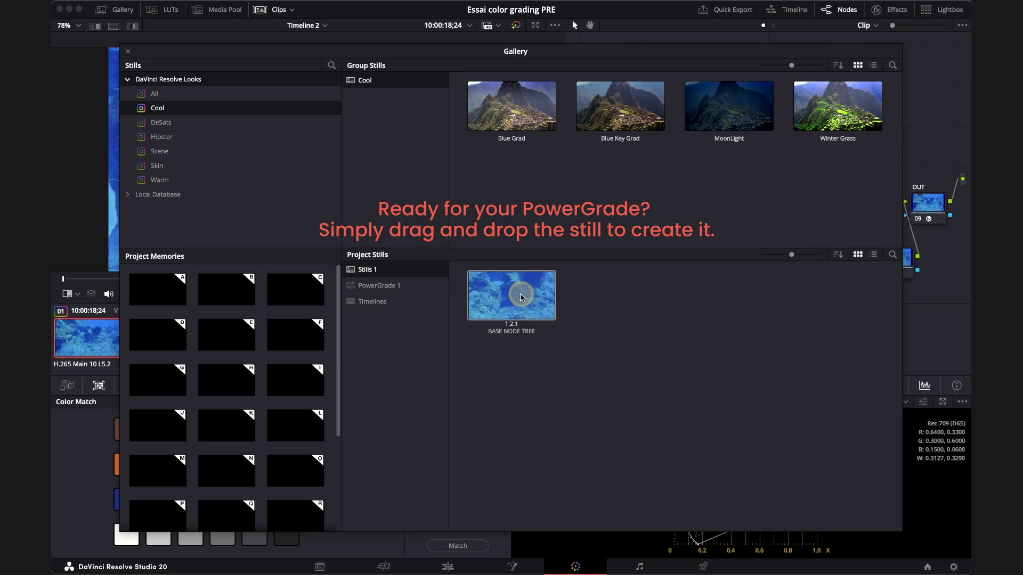
drag(511, 293, 545, 318)
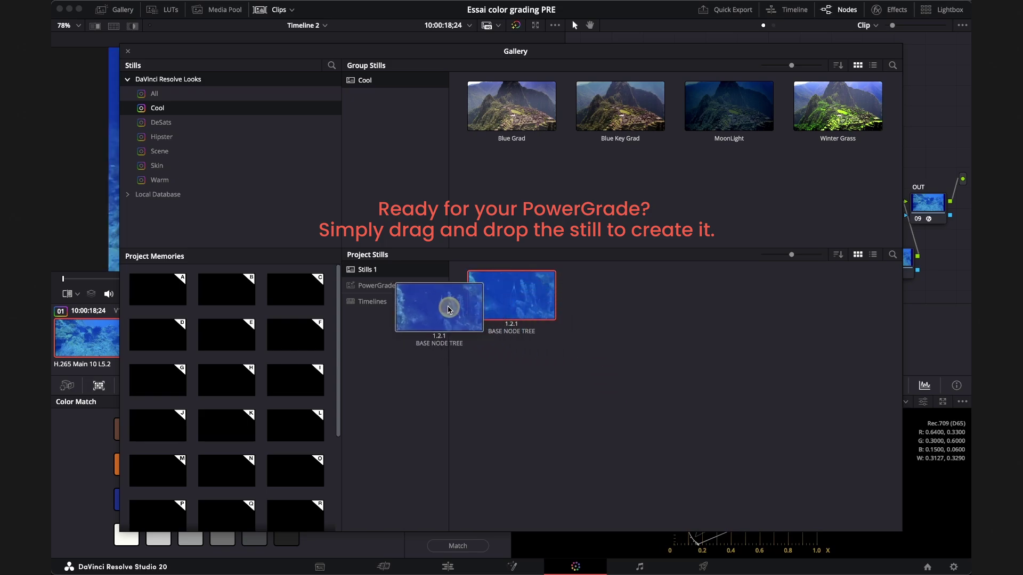
drag(545, 319, 401, 290)
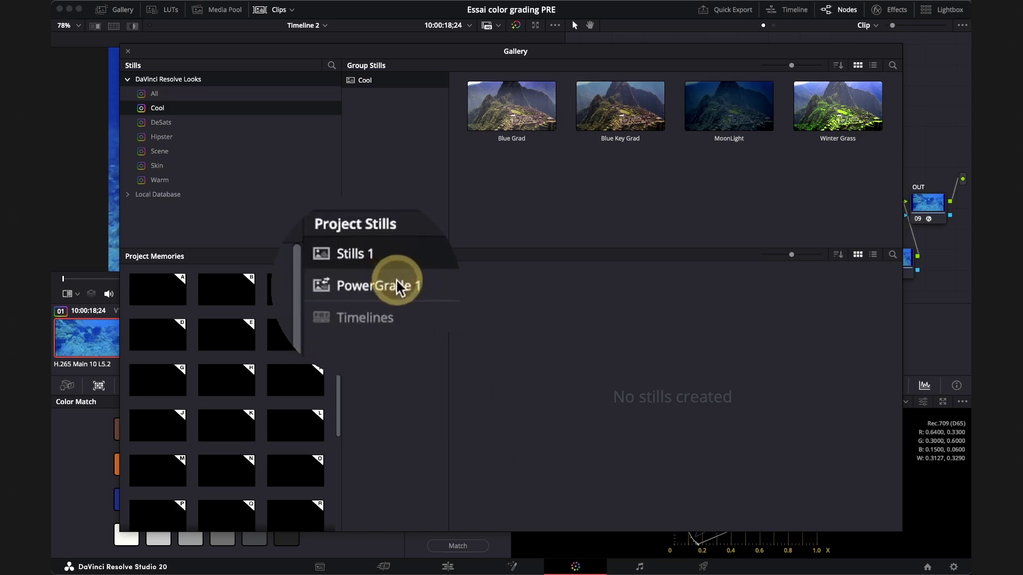
click(392, 286)
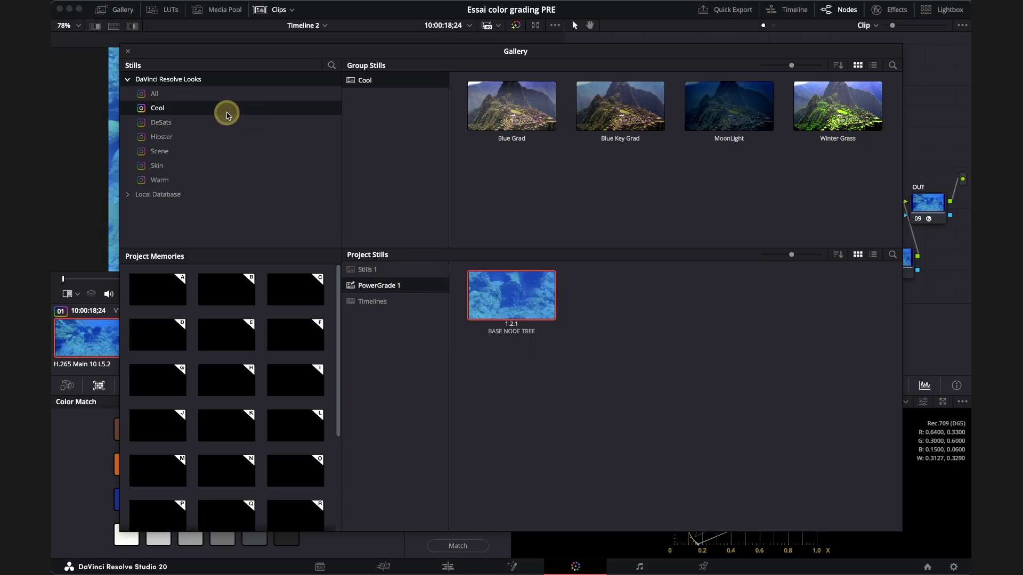
Close the Gallery and delete all nodes from NR through OUT, leaving only IN.
click(126, 49)
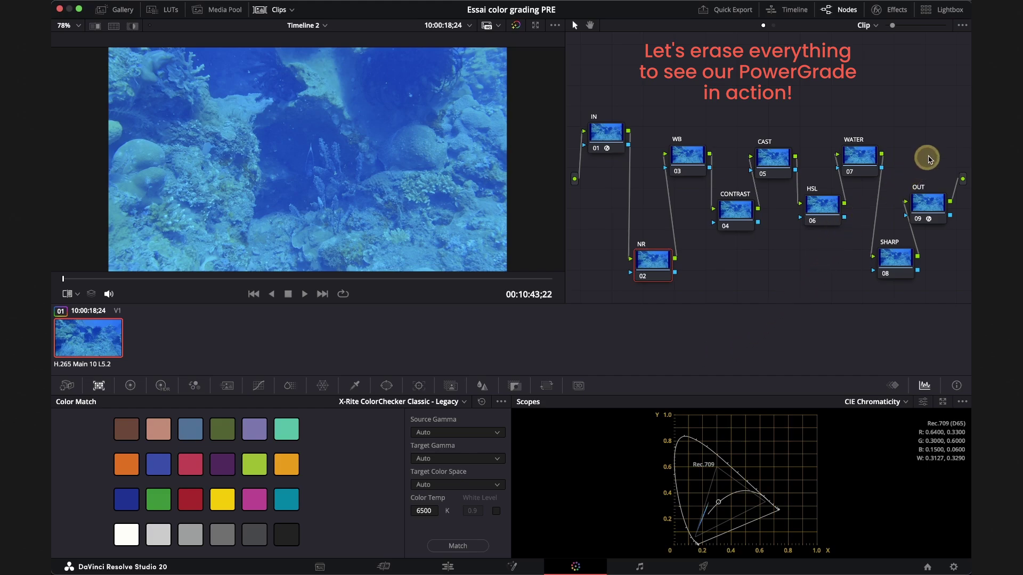
drag(927, 131, 701, 335)
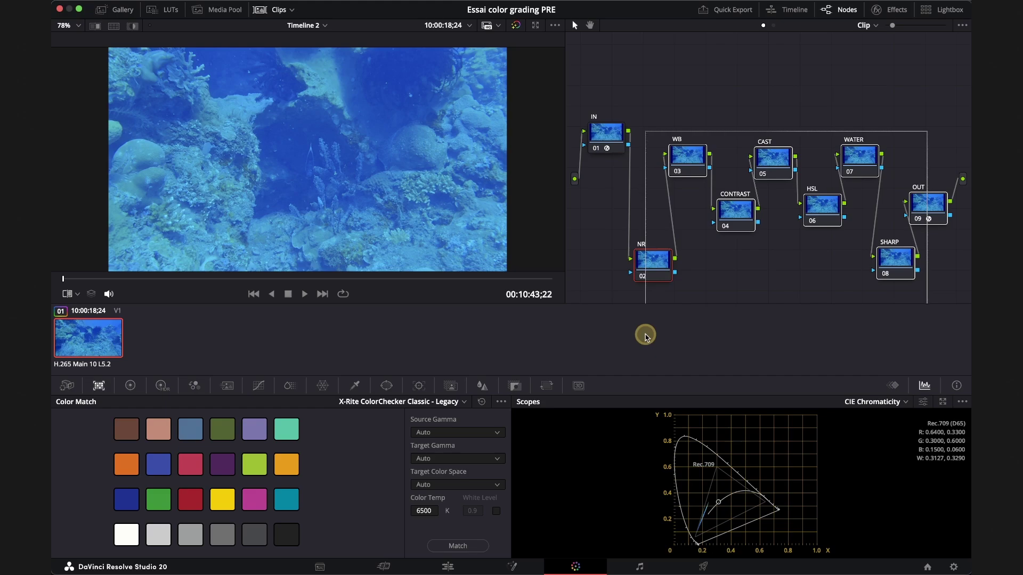
drag(701, 334, 645, 334)
key(Delete)
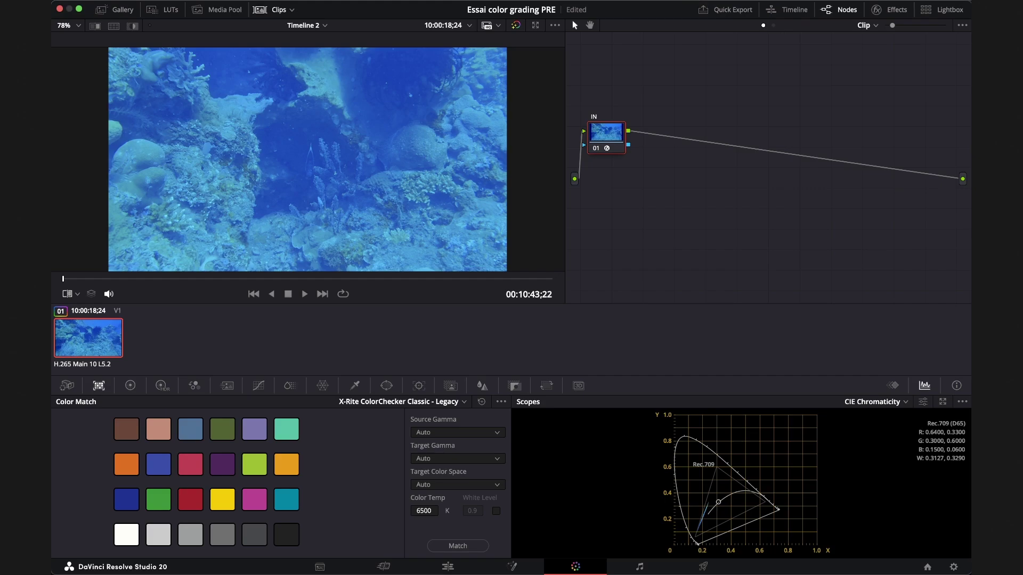
click(618, 0)
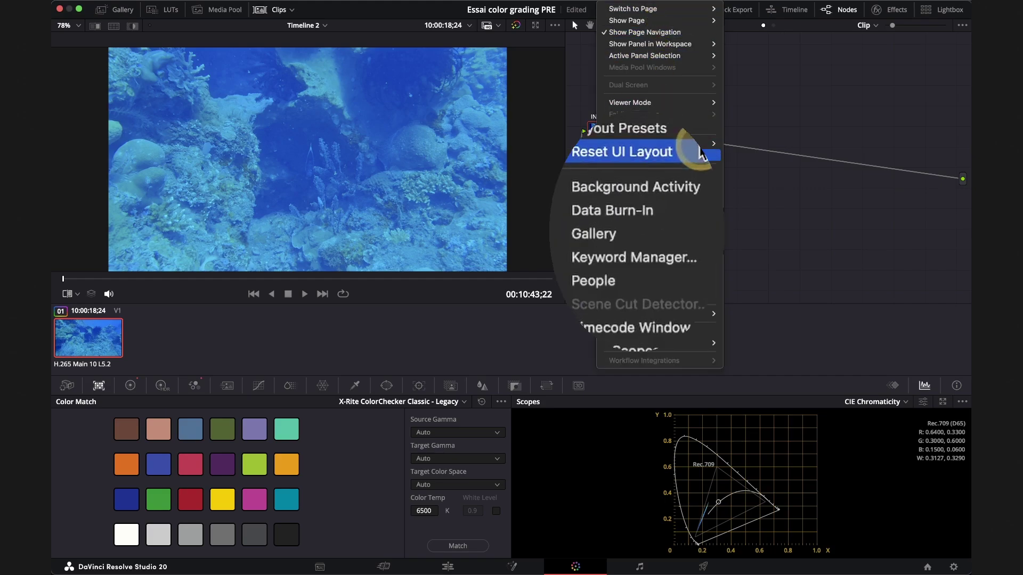
Apply the BASE NODE TREE grade from the PowerGrade 1 album, then close the Gallery.
click(670, 240)
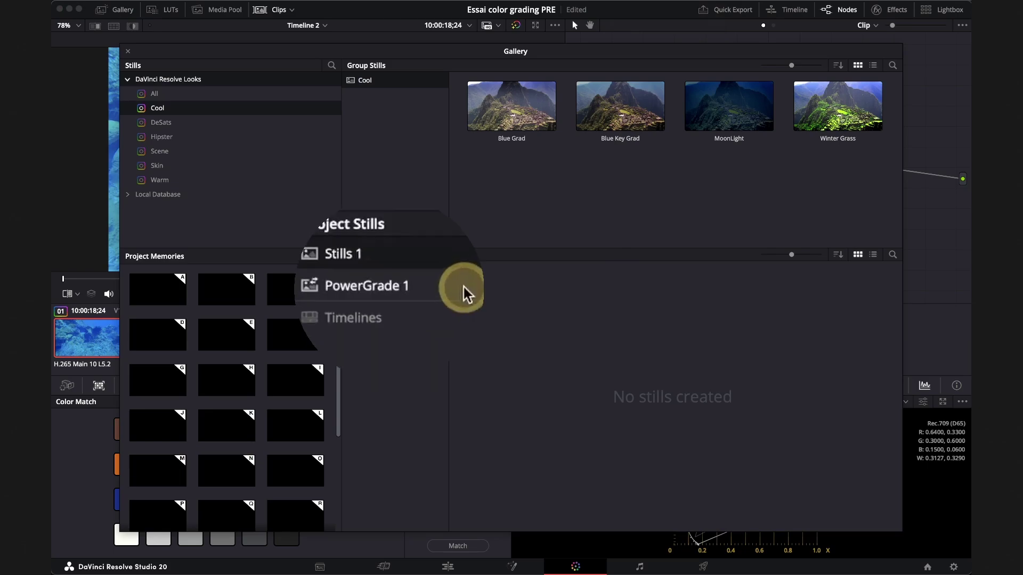
click(427, 286)
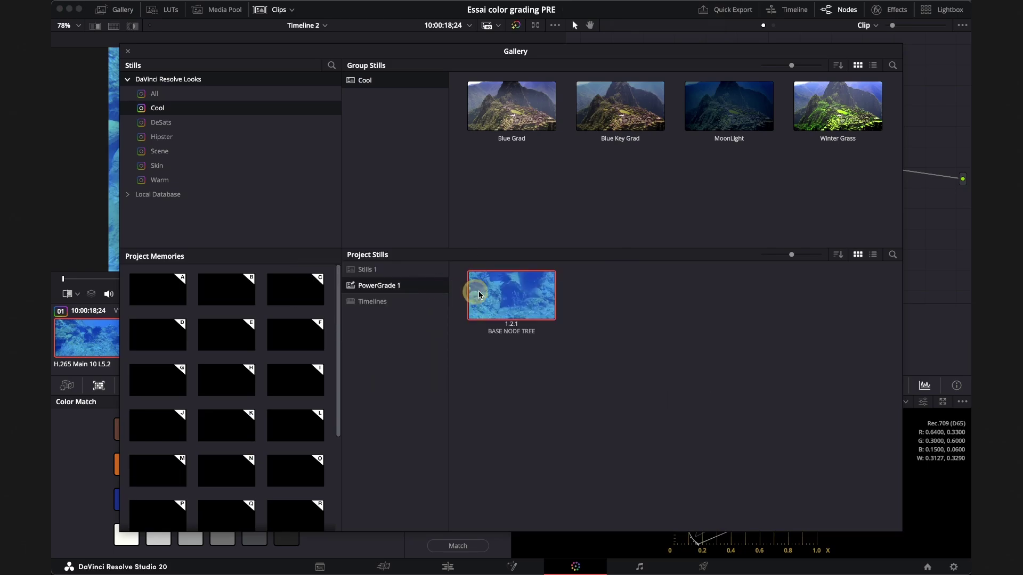
click(520, 296)
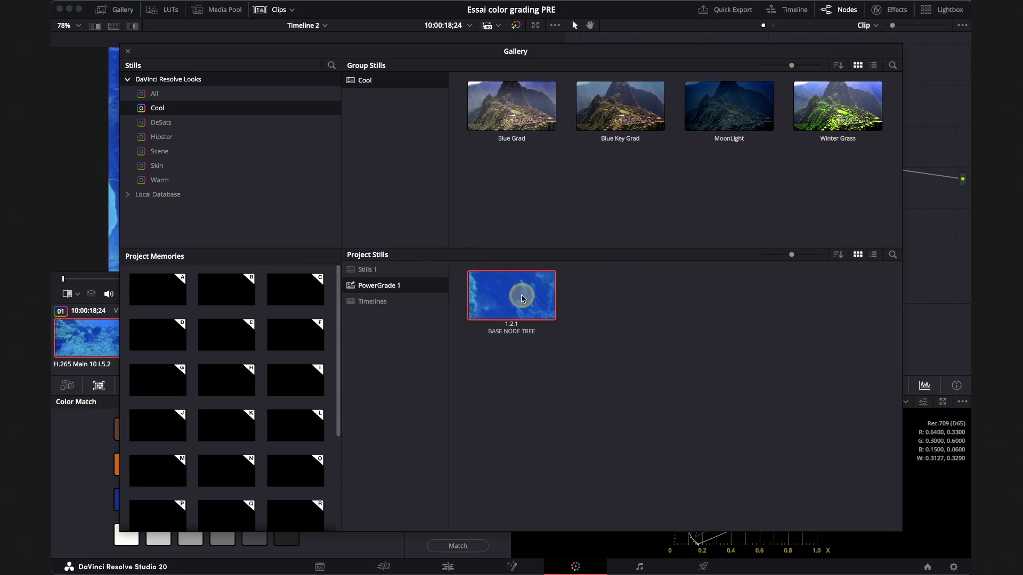
right_click(521, 298)
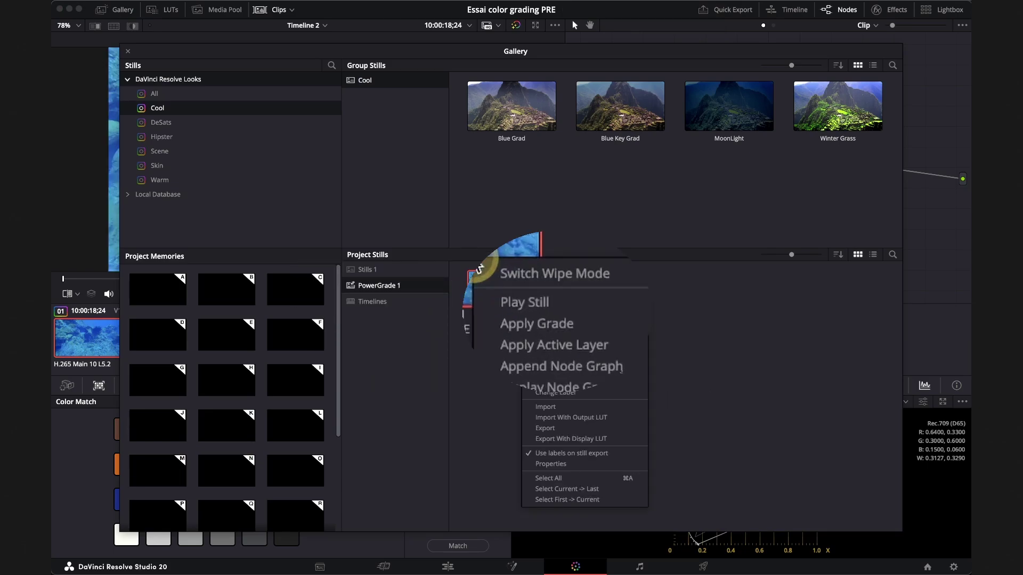
click(543, 325)
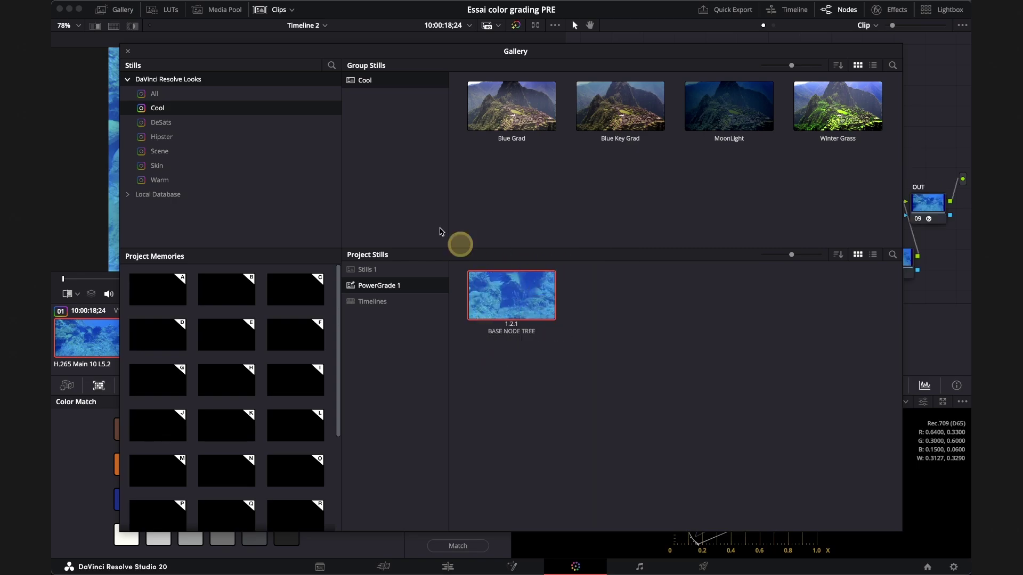
click(128, 51)
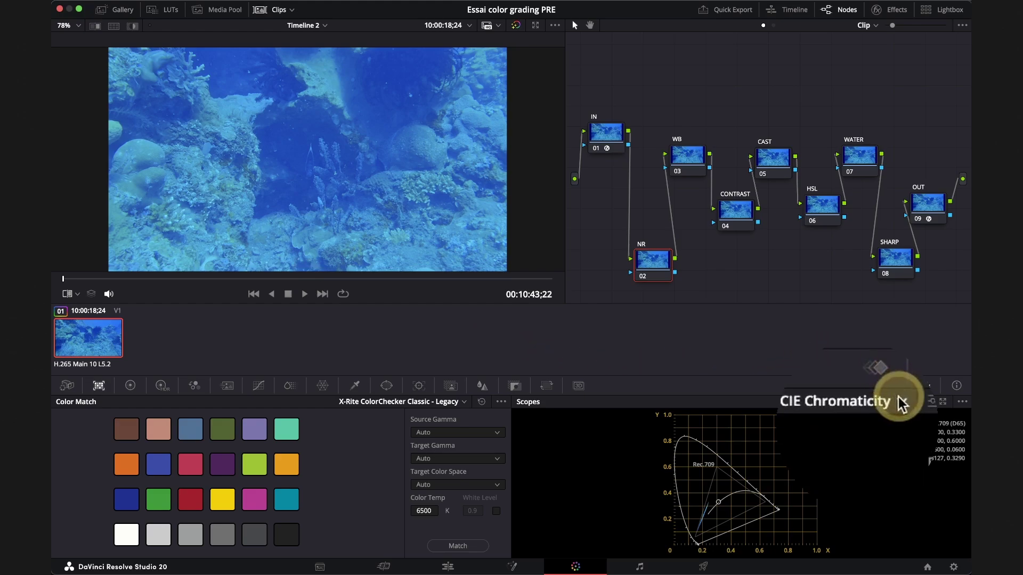
Switch the scope from CIE Chromaticity to Parade and raise its trace brightness.
click(904, 404)
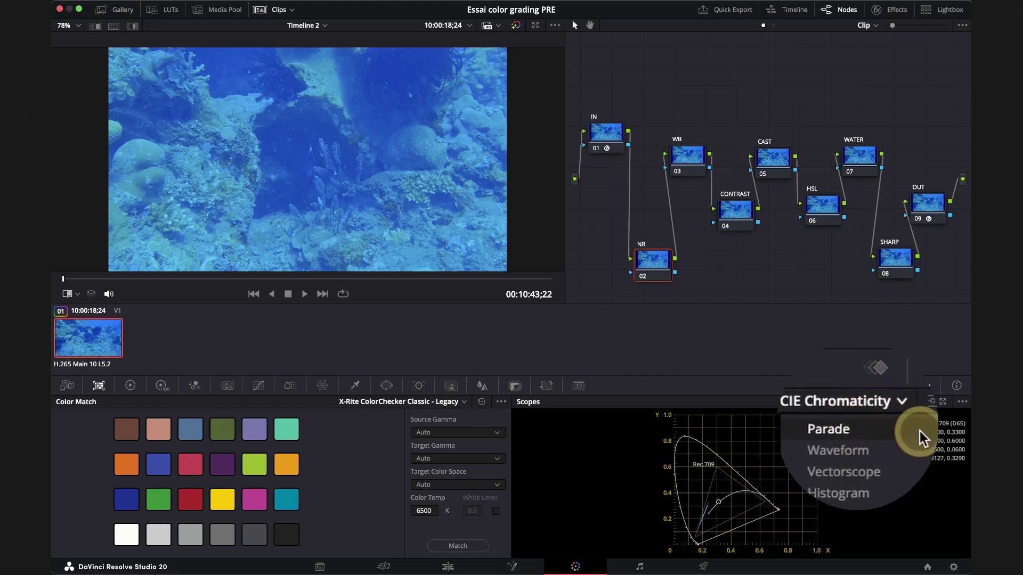
click(916, 419)
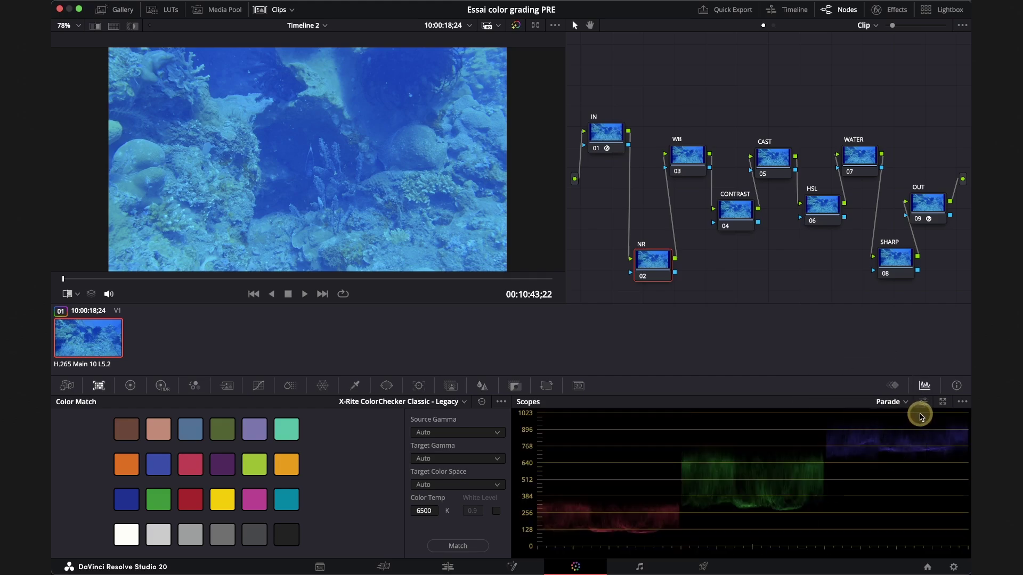
click(931, 413)
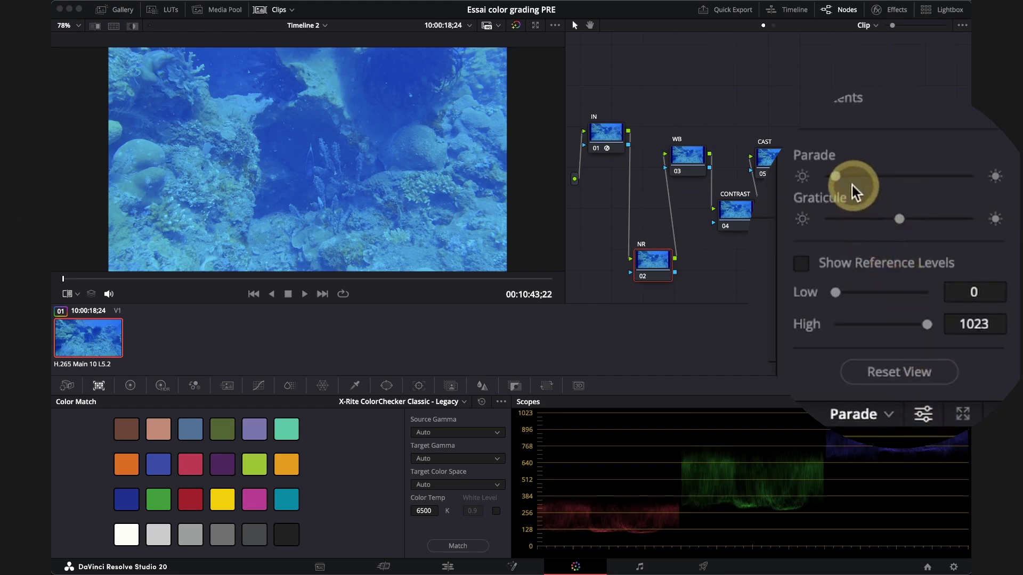
drag(837, 177, 871, 174)
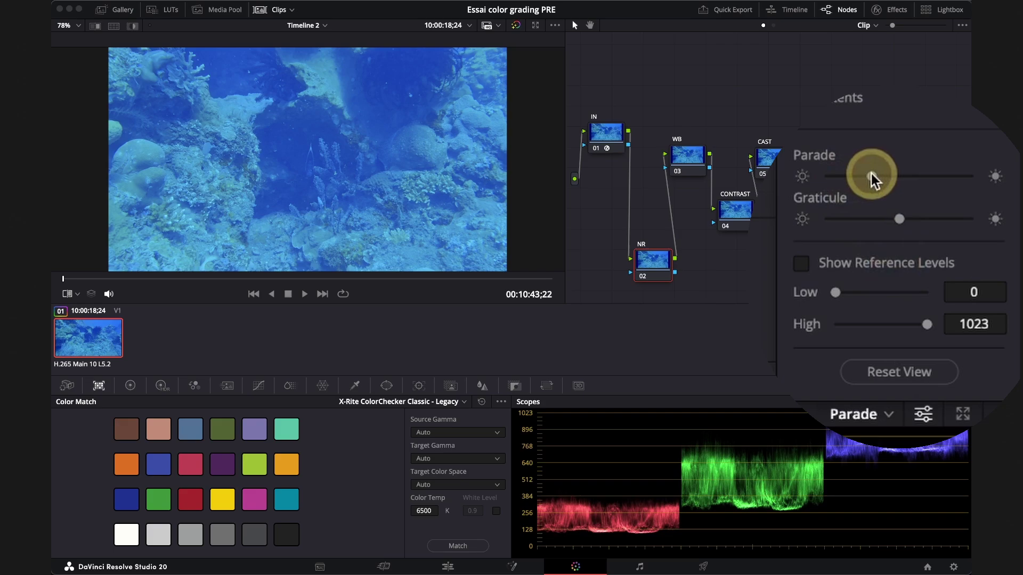
click(833, 360)
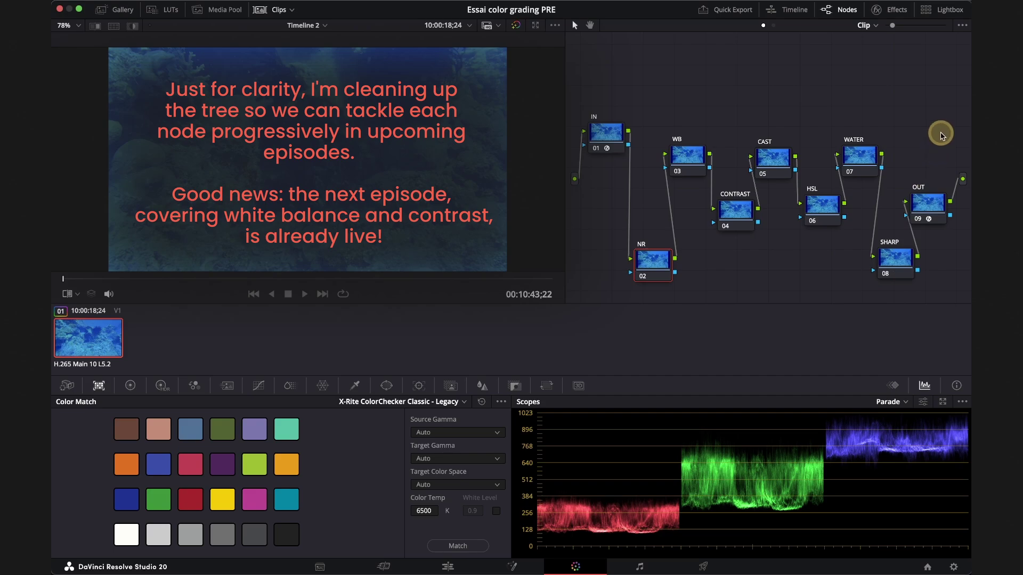
Delete the seven middle nodes so IN connects directly to OUT.
mouse_move(941, 134)
mouse_down()
mouse_move(681, 311)
mouse_move(660, 310)
mouse_move(923, 121)
mouse_move(729, 347)
mouse_move(662, 336)
mouse_up()
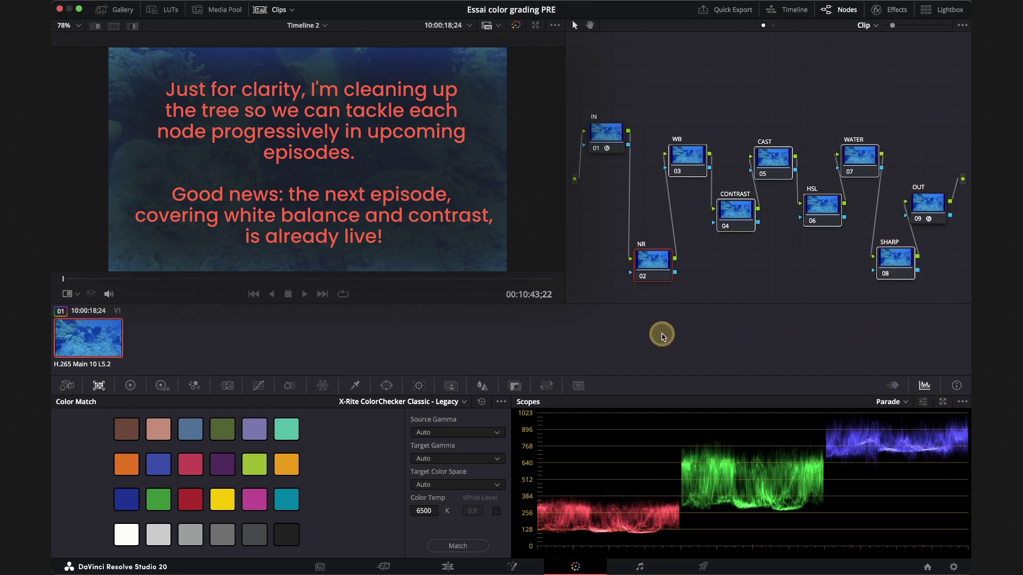
key(Delete)
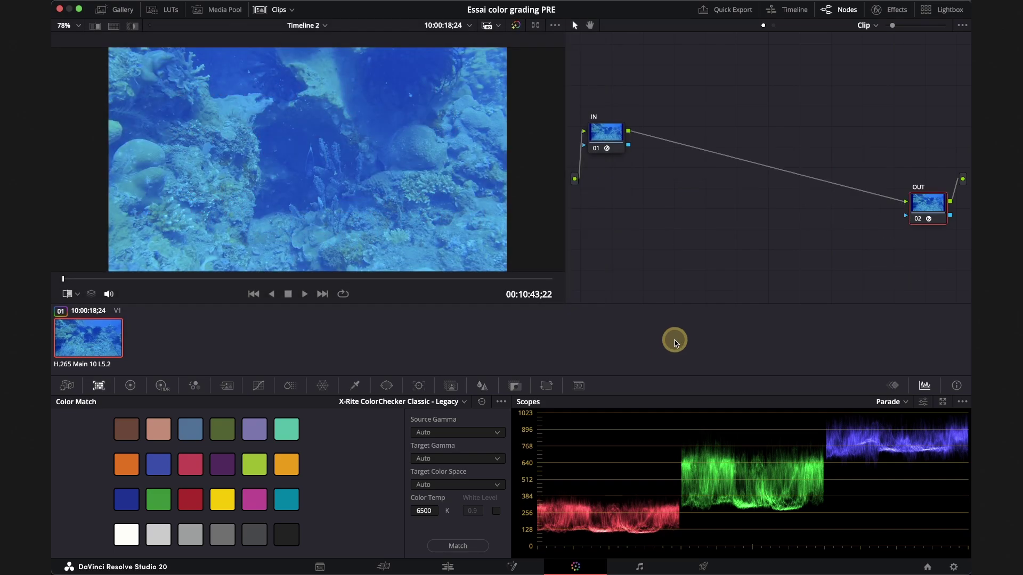